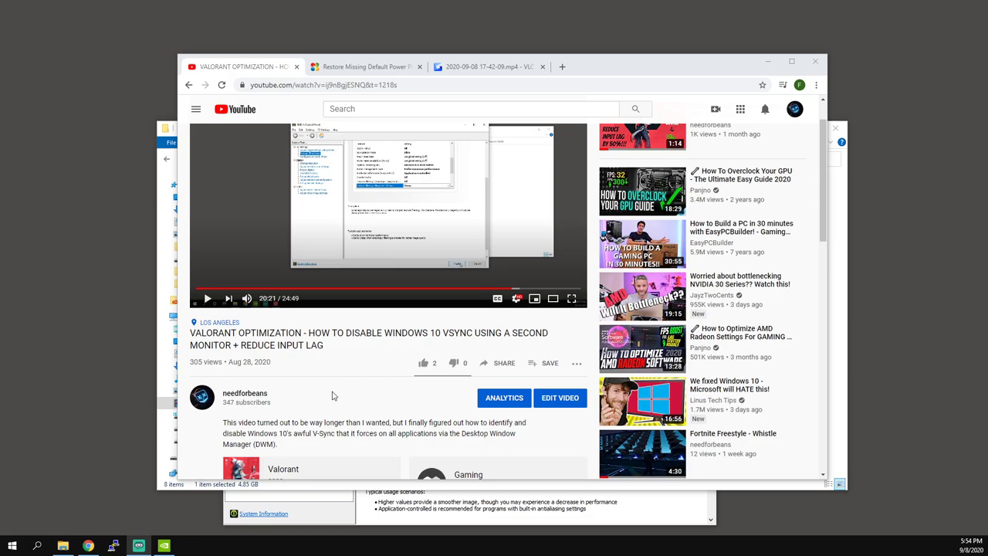
Scroll the Valorant optimization video page down to the comments and back up
scroll(332, 396, down, 3)
scroll(332, 364, up, 2)
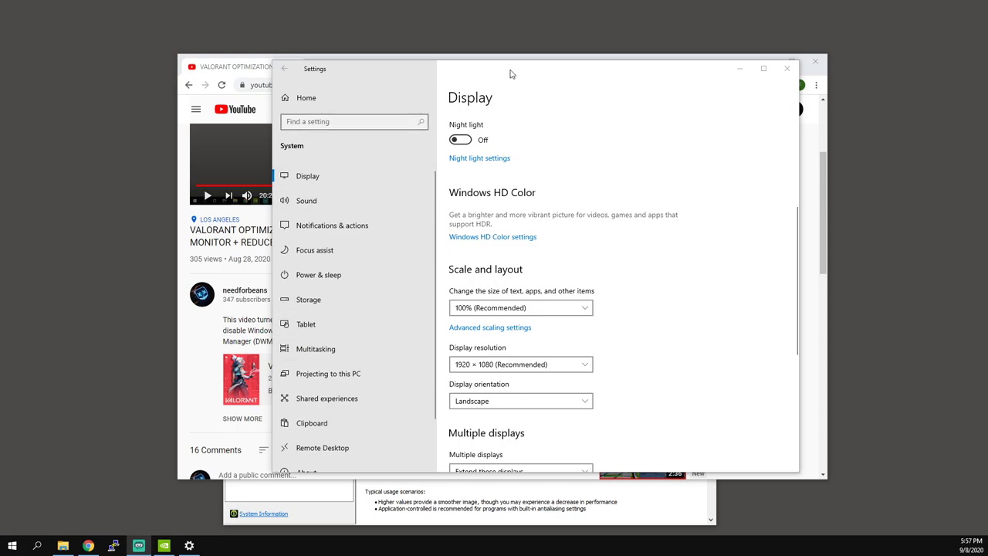
Reach Advanced display settings through the Settings app's Display page
drag(512, 72, 438, 82)
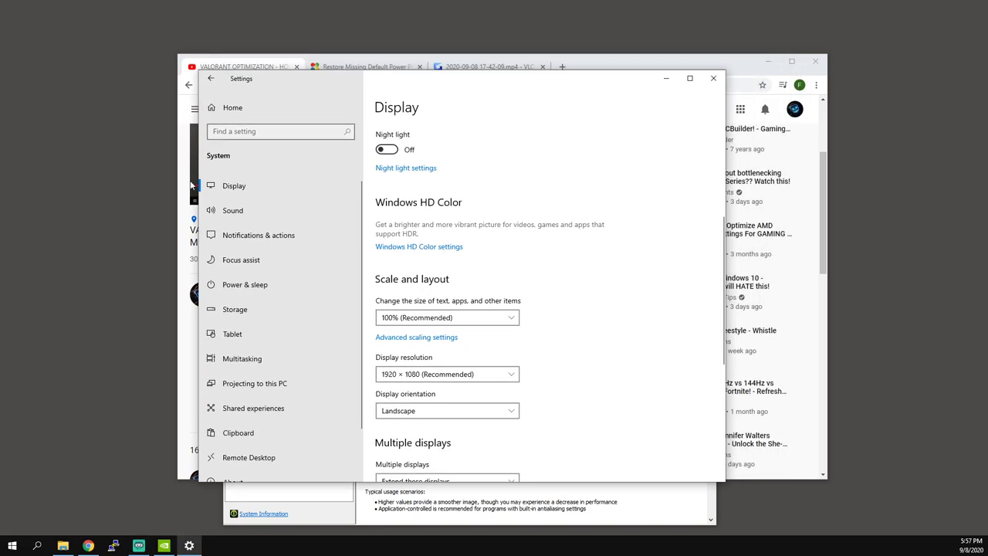
click(45, 547)
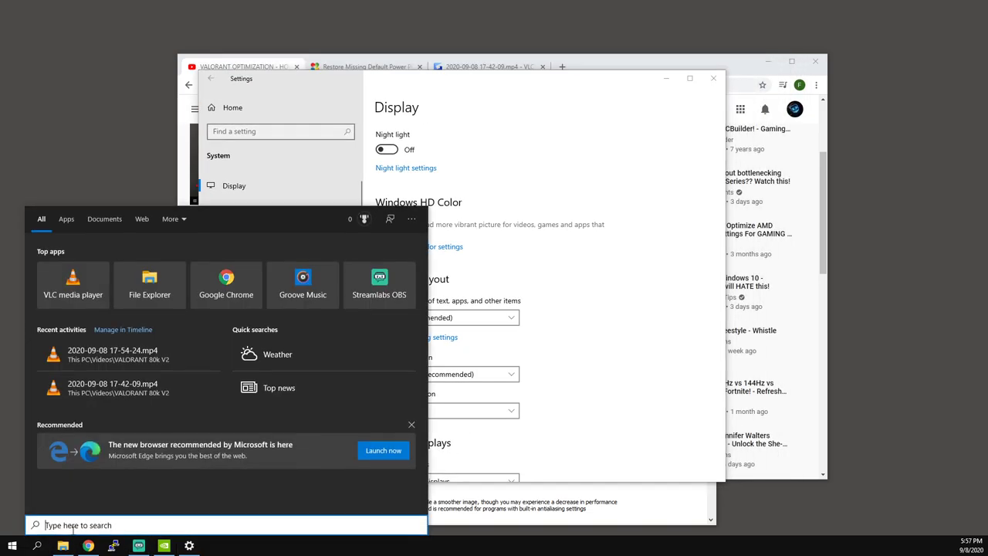
text(se)
click(586, 162)
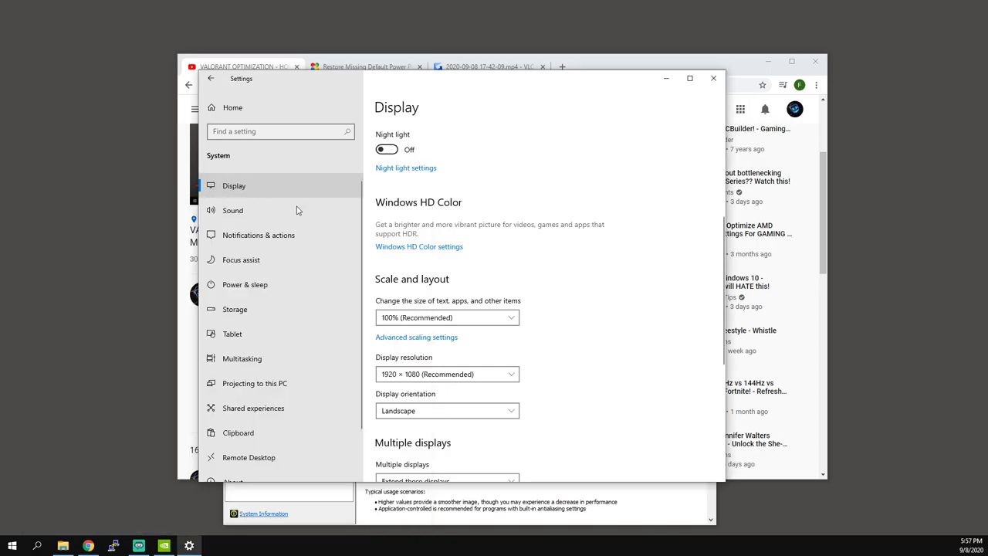
scroll(454, 361, down, 5)
click(417, 352)
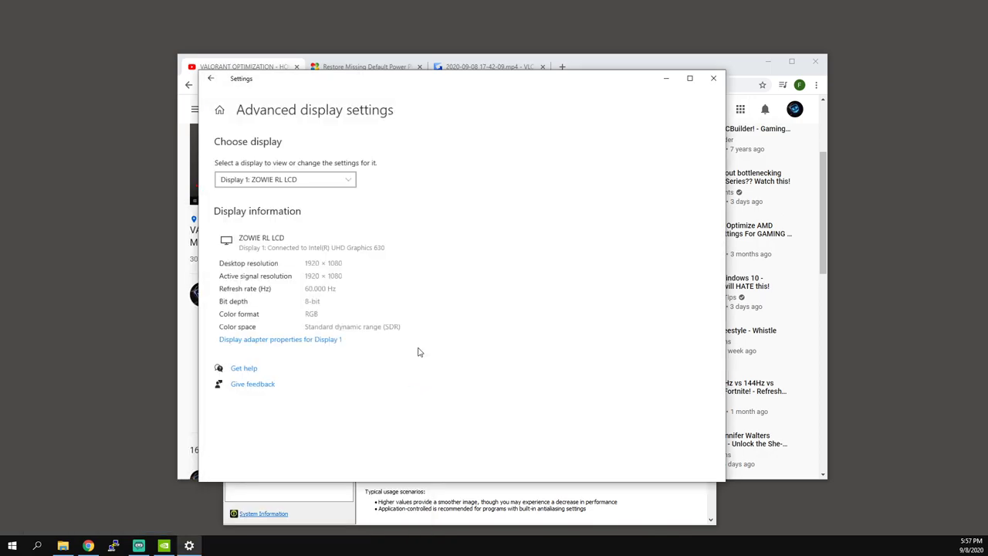
Set Display 1's monitor refresh rate to 60 Hertz in its adapter properties
click(260, 340)
drag(213, 117, 486, 137)
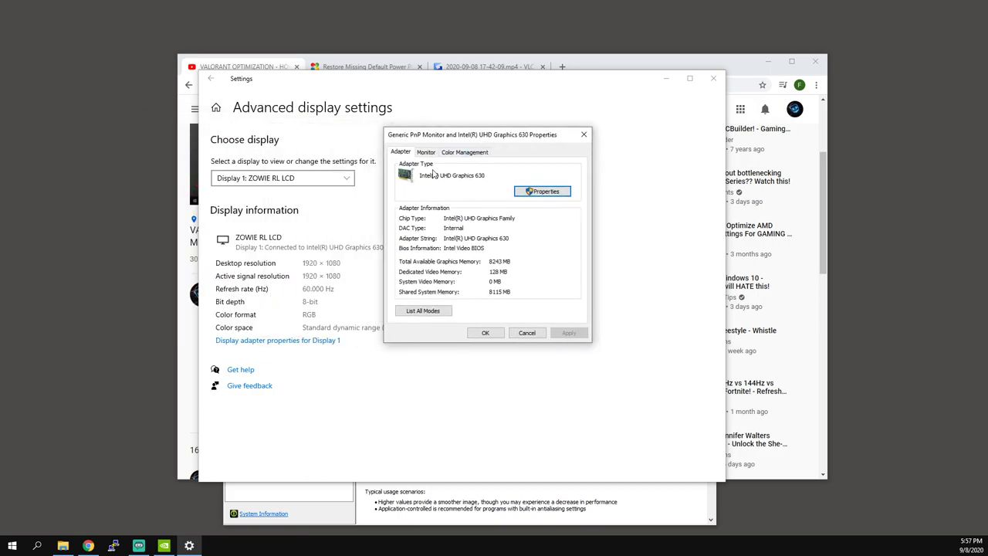
click(425, 151)
click(468, 234)
click(428, 277)
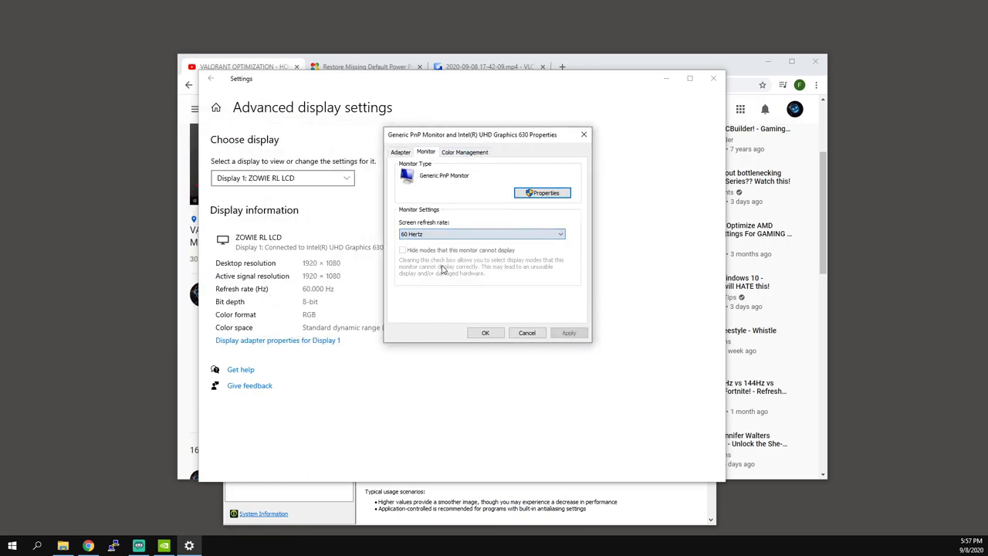
click(482, 335)
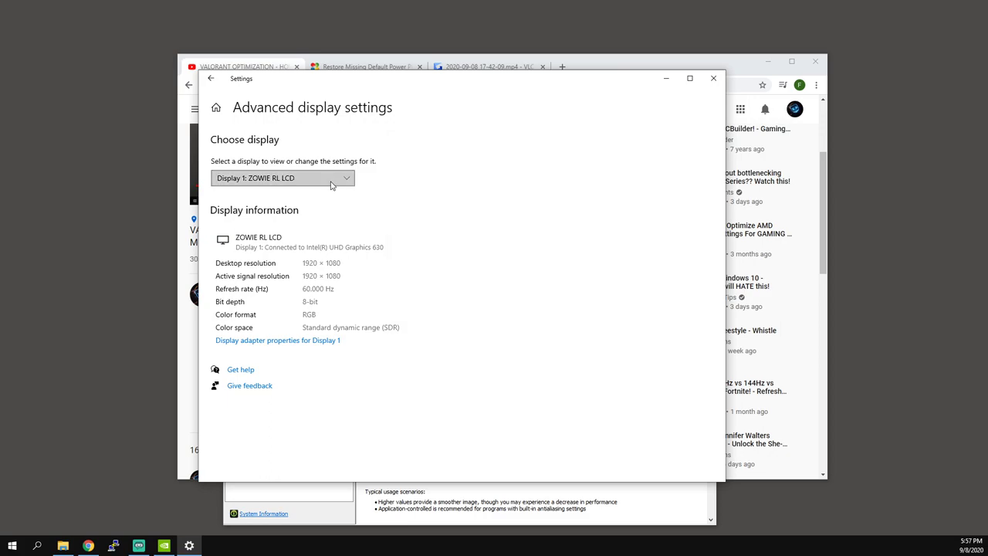
Set Display 2, the Sceptre M27 on the RTX 2070 SUPER, to 185 Hertz
click(332, 179)
click(344, 194)
click(284, 343)
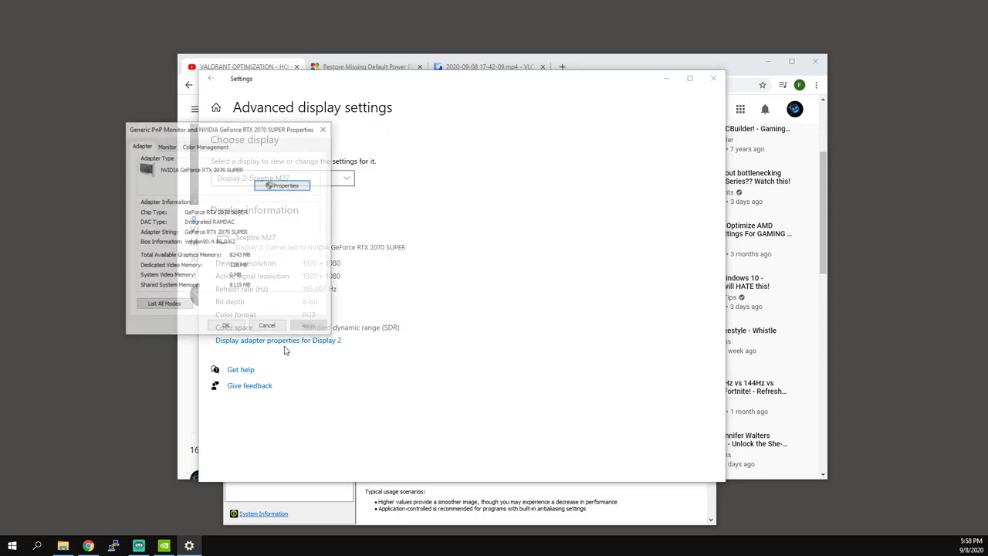
click(286, 186)
key(Escape)
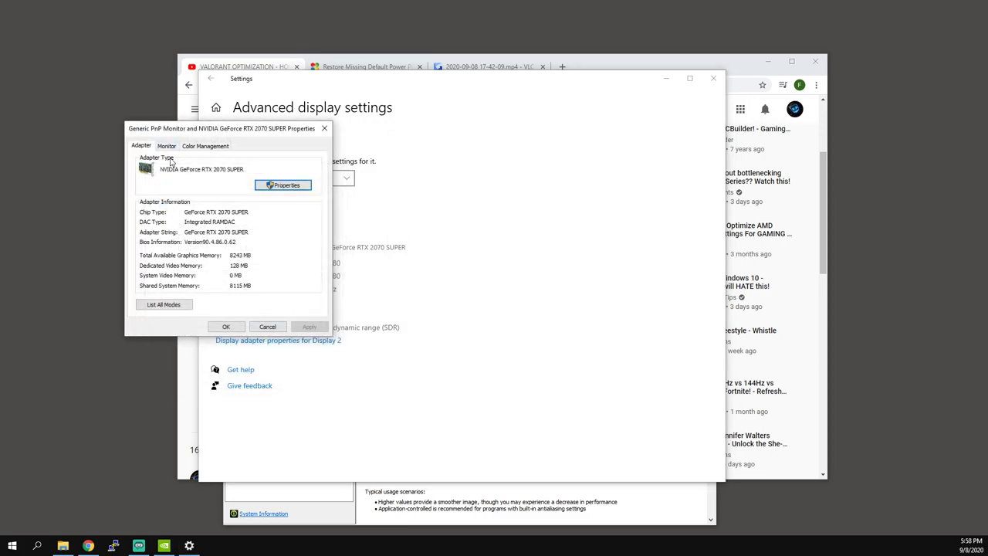
click(167, 147)
click(222, 228)
click(161, 275)
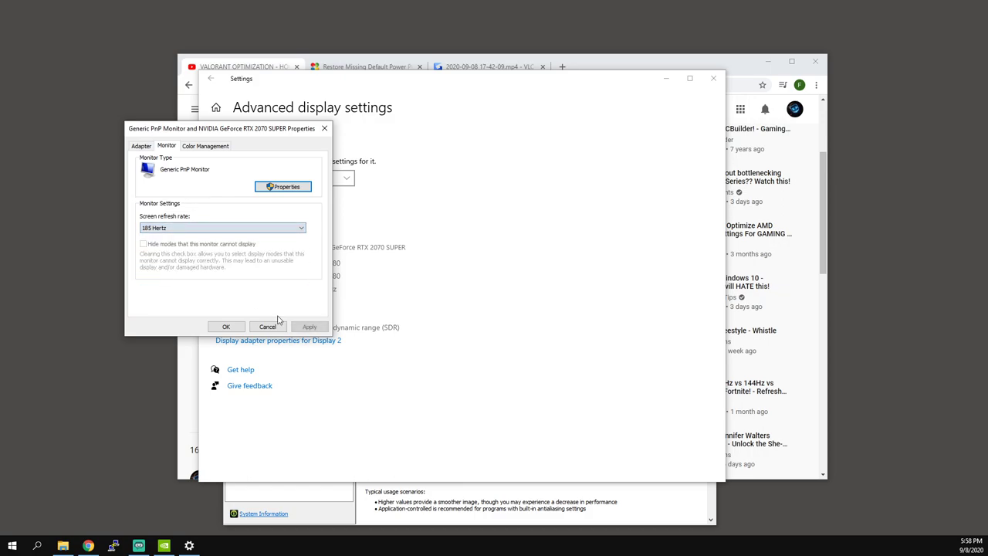
click(309, 327)
click(227, 327)
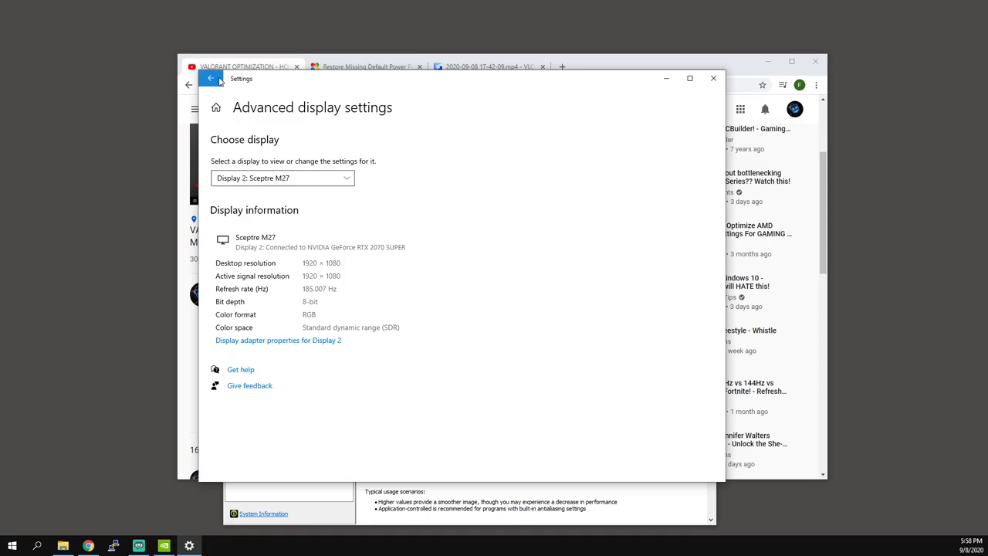
Open the power plans in Control Panel from Power & sleep's additional power settings
click(211, 78)
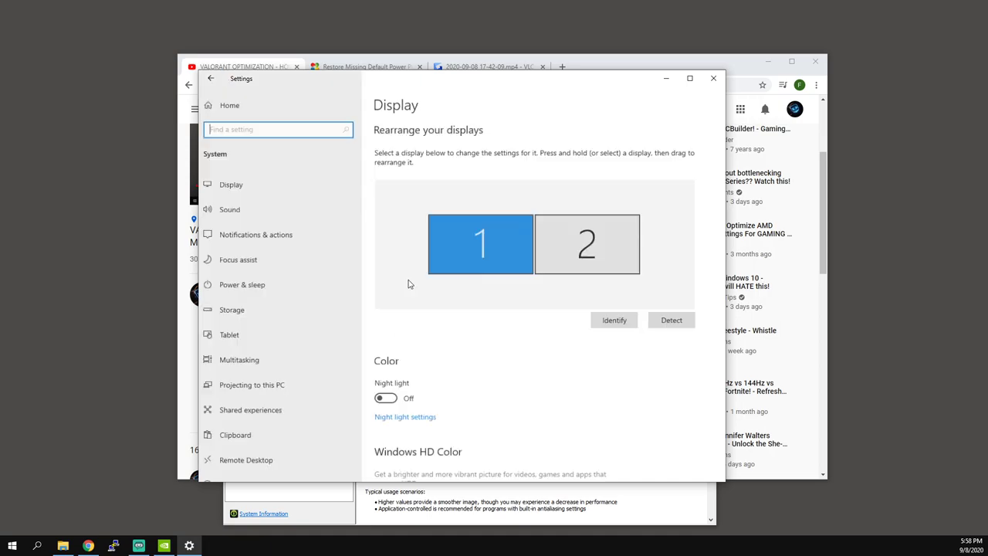
click(259, 291)
scroll(447, 258, down, 1)
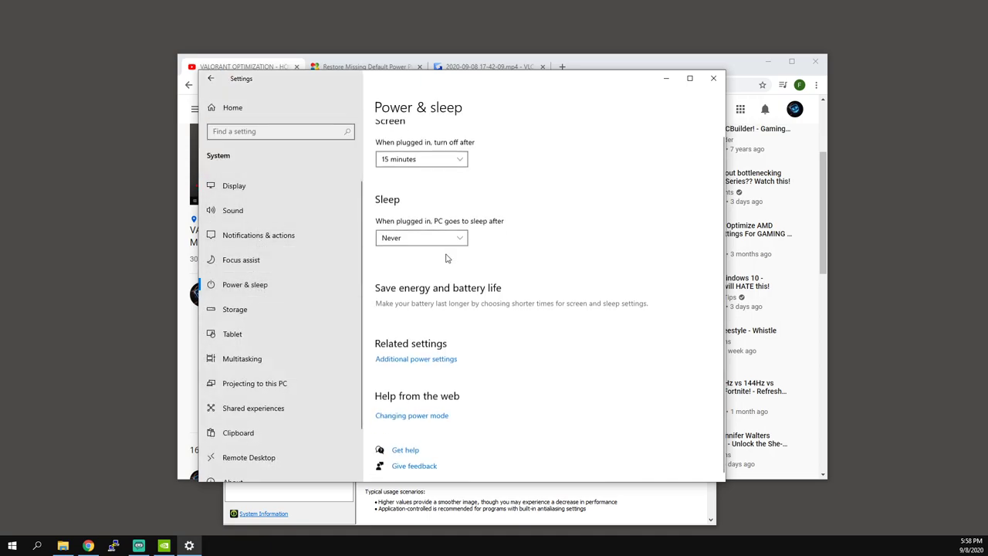
click(435, 360)
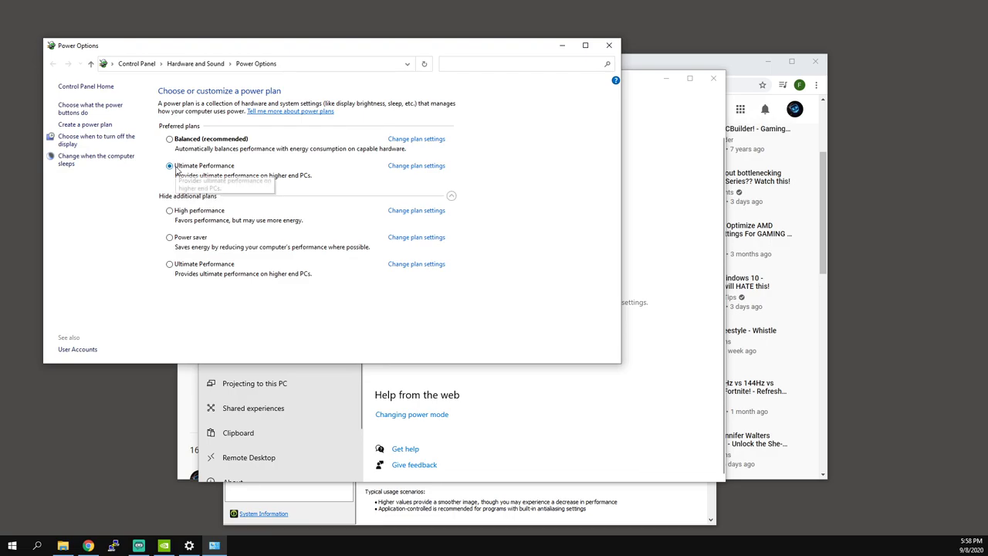
Copy the Ultimate Performance powercfg -duplicatescheme command from the TenForums guide
click(698, 72)
click(357, 67)
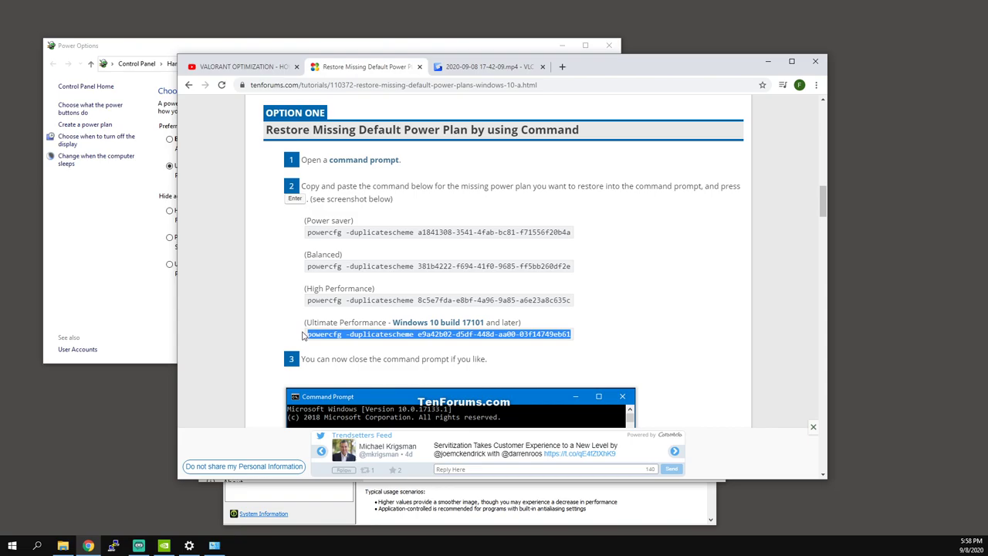
click(306, 338)
drag(305, 338, 632, 338)
right_click(632, 338)
click(652, 343)
Run the copied powercfg command in Command Prompt, then return to Power Options
click(37, 545)
text(c)
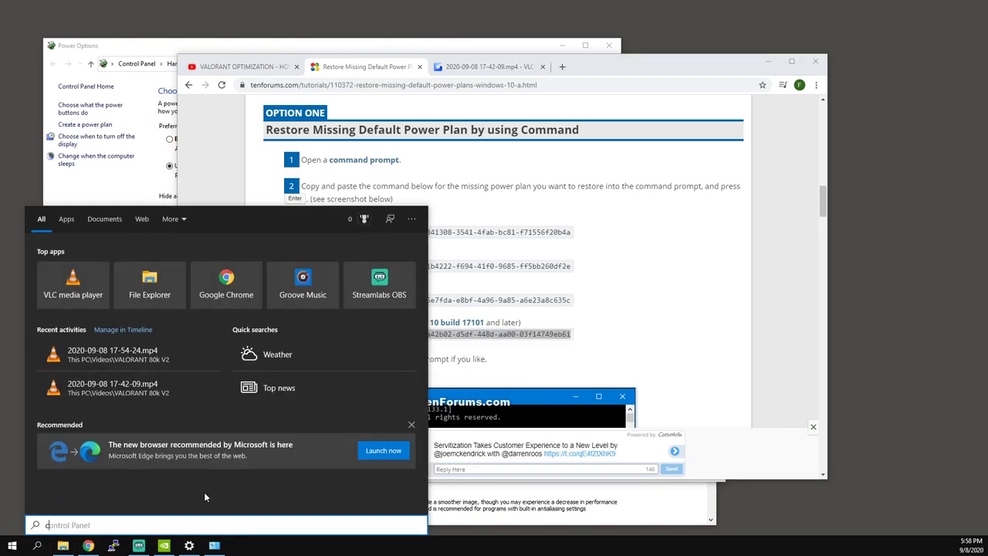
text(md)
key(Return)
right_click(448, 207)
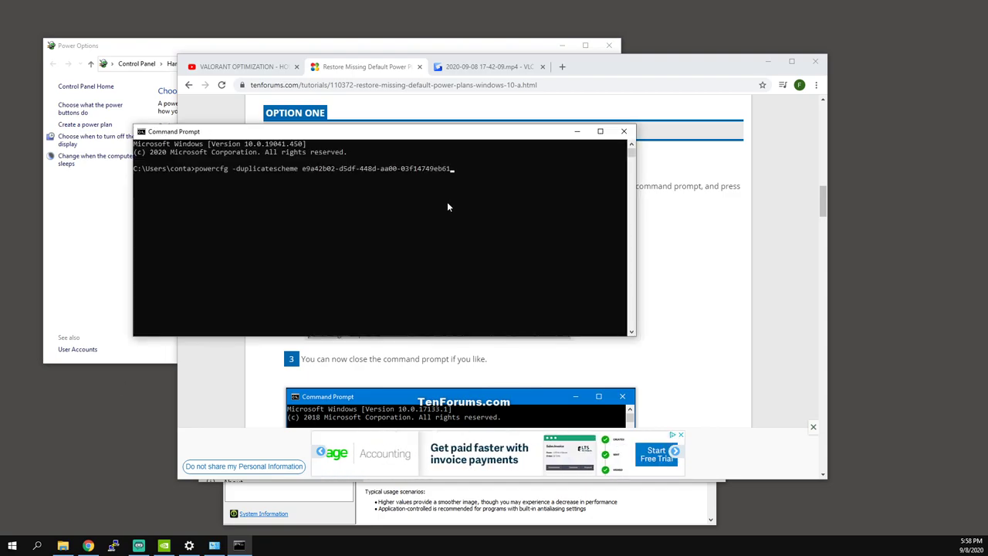
key(Return)
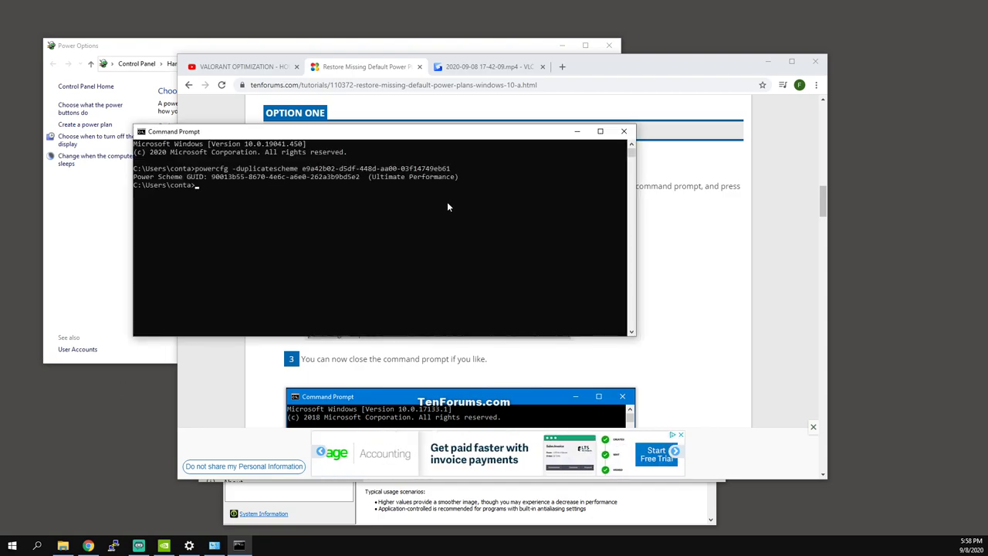
click(624, 132)
click(174, 160)
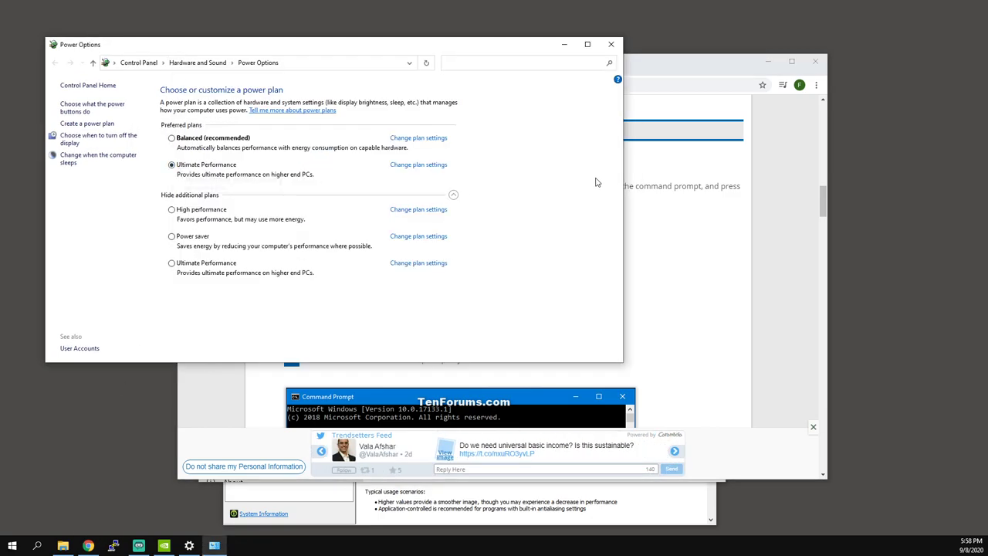
drag(505, 51, 554, 57)
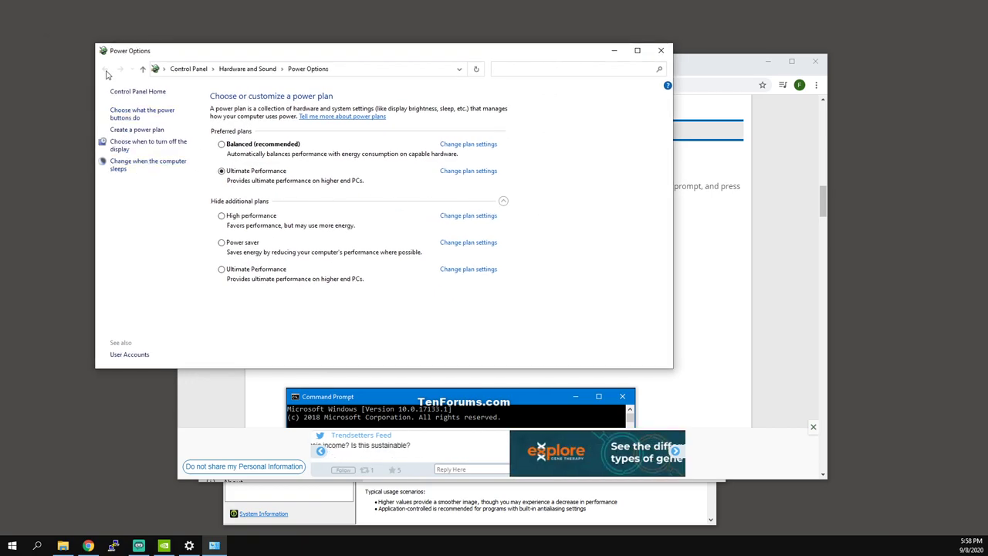
Review the Game Mode, Xbox Game Bar and Captures gaming settings
click(661, 50)
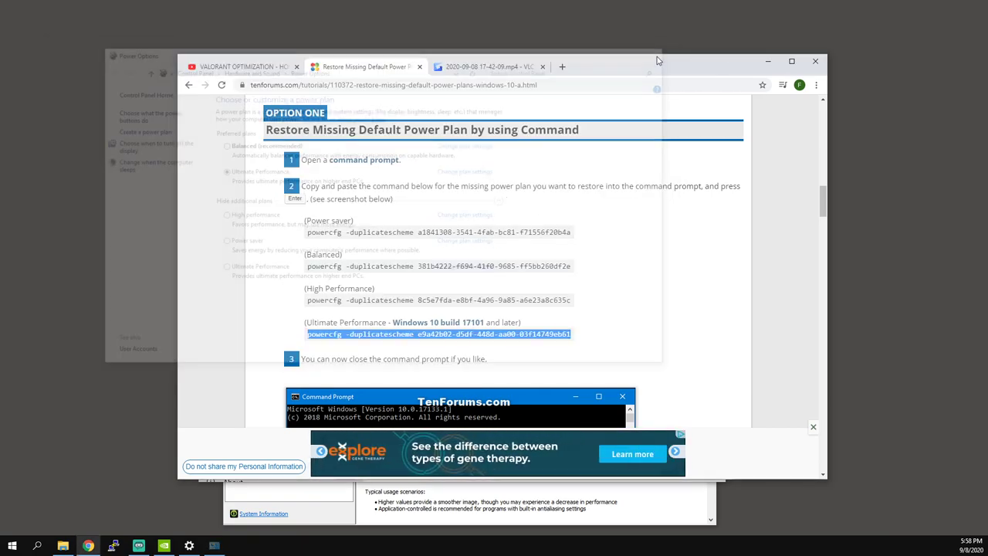
text(game)
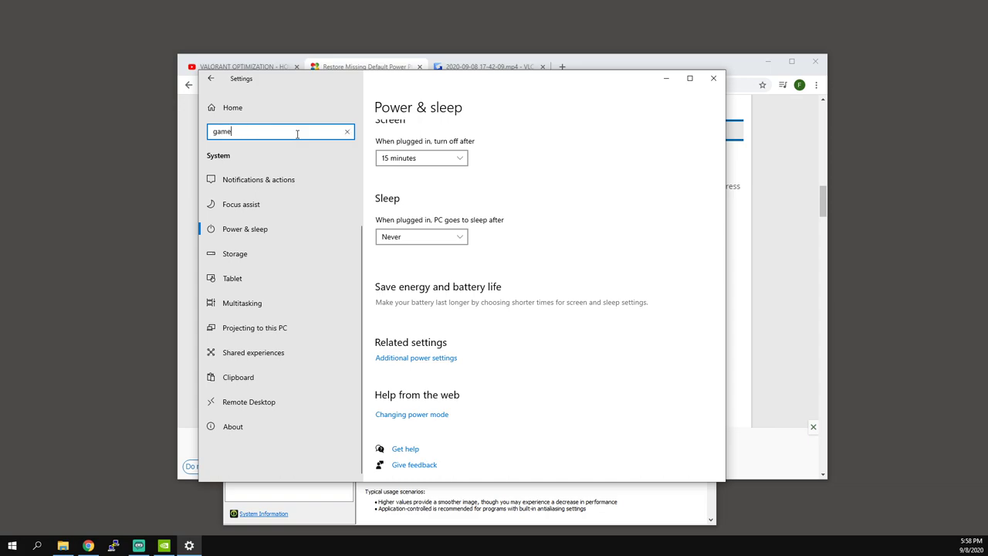
click(242, 153)
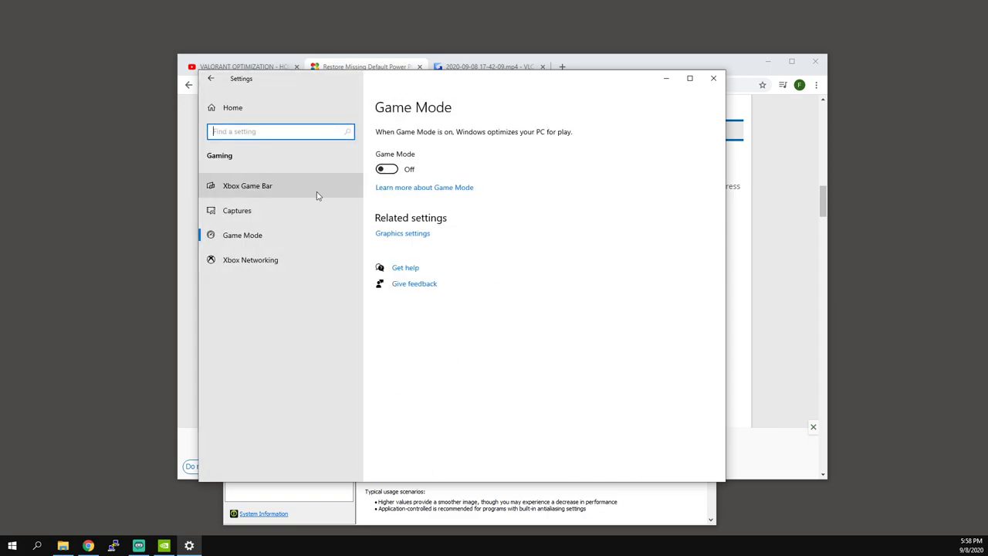
click(242, 189)
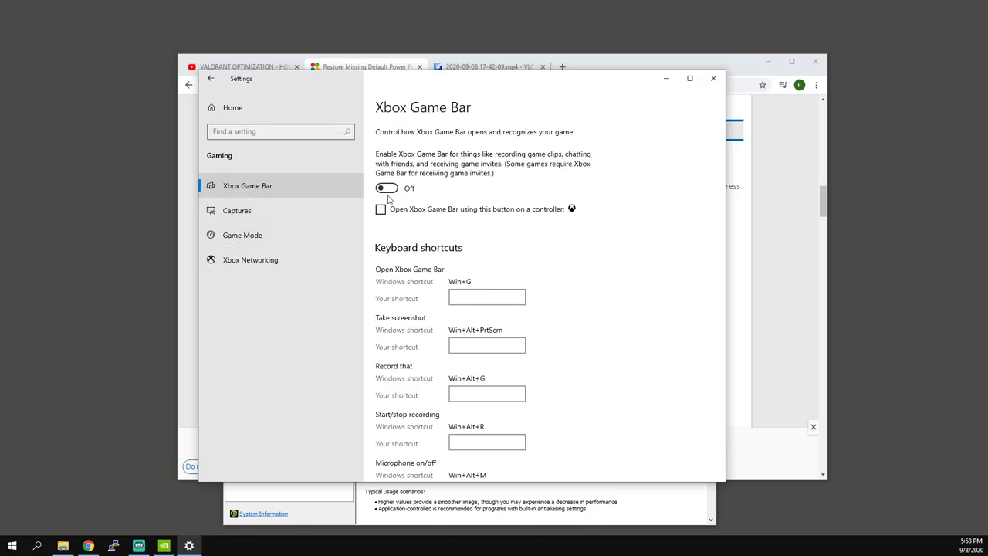
scroll(390, 193, down, 5)
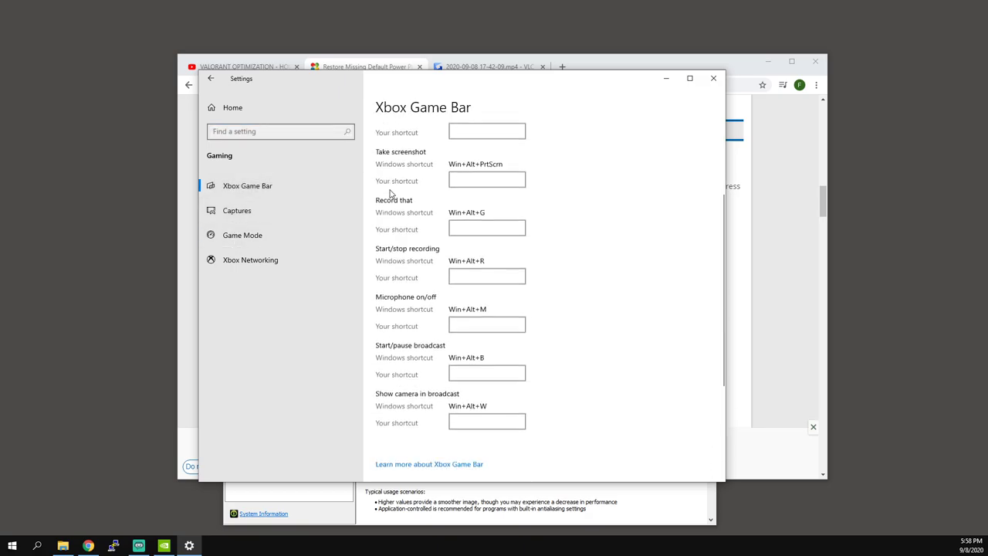
click(238, 214)
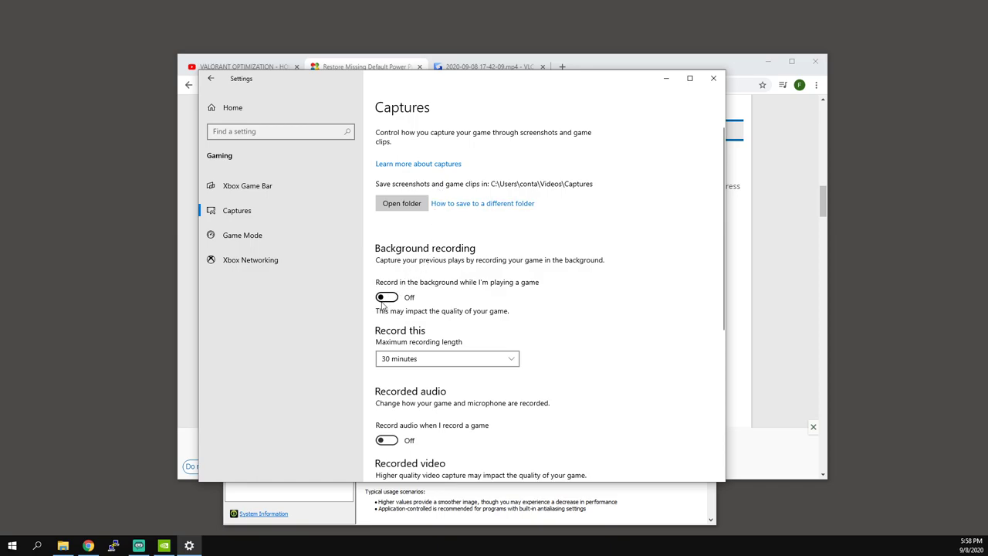
scroll(390, 278, down, 5)
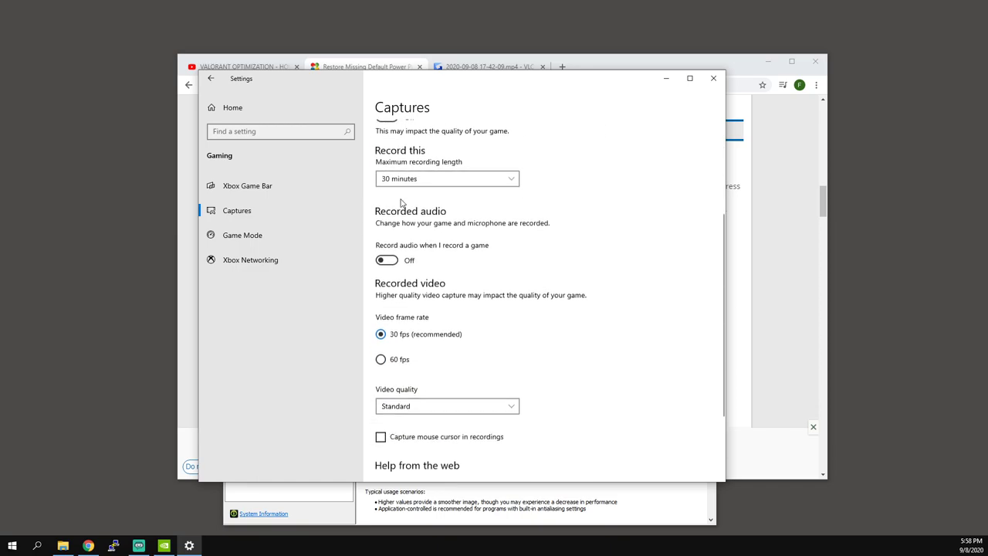
scroll(390, 258, down, 3)
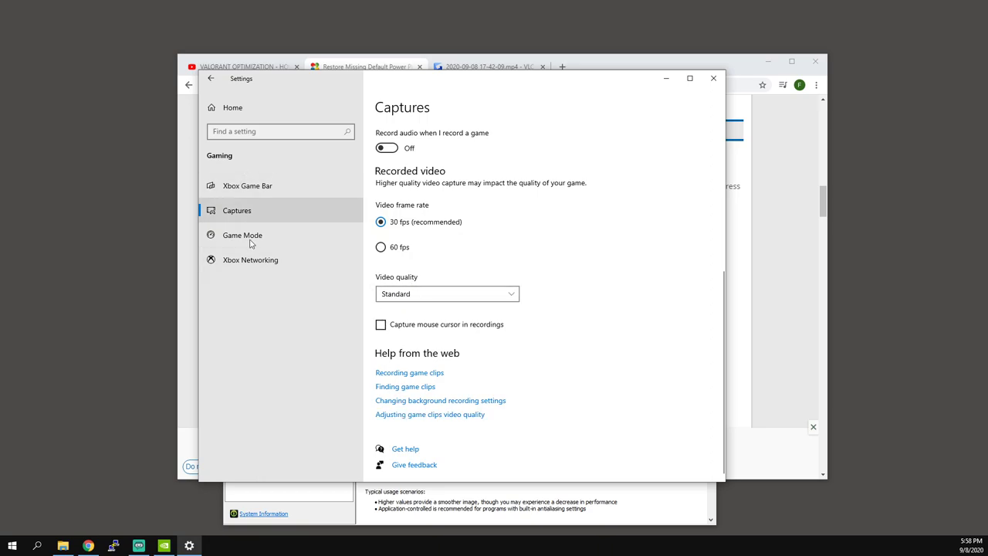
Return to the Power & sleep page, then close Settings
click(210, 78)
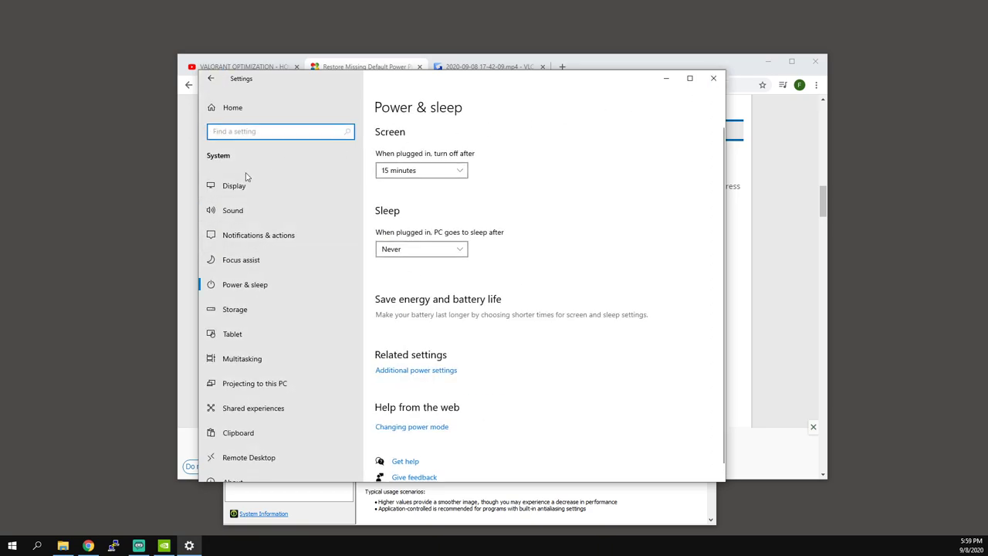
scroll(253, 254, down, 2)
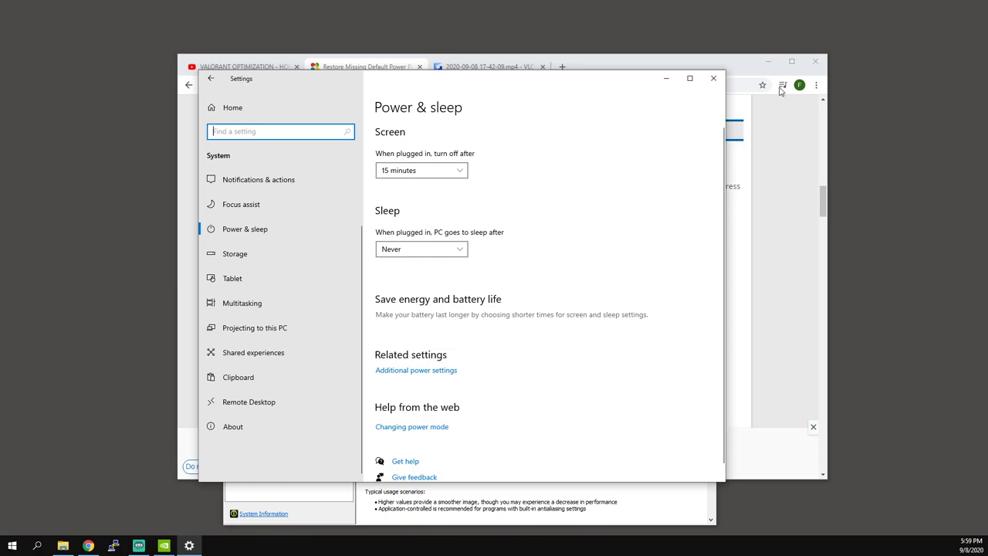
click(713, 78)
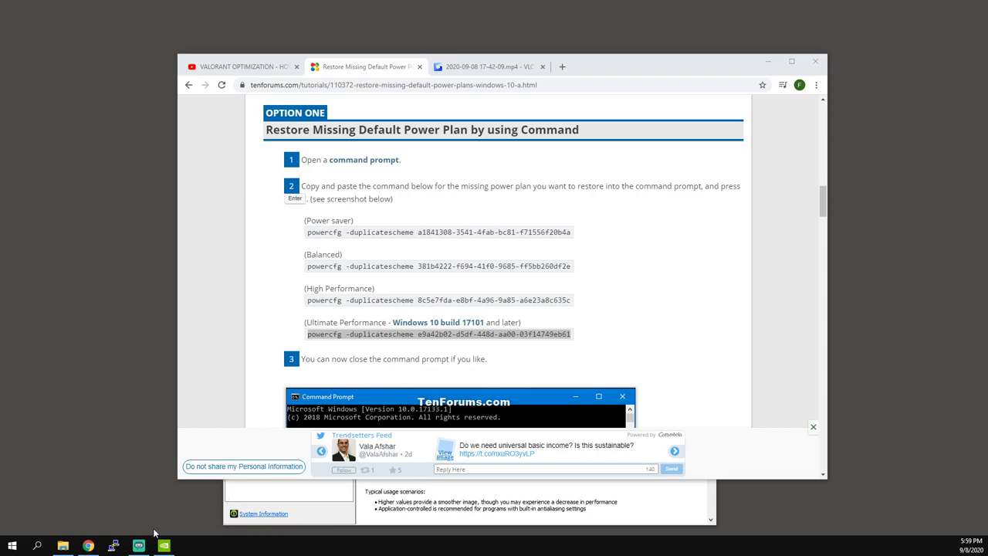
In Manage 3D settings' Program Settings, start adding a program and browse for it
click(164, 545)
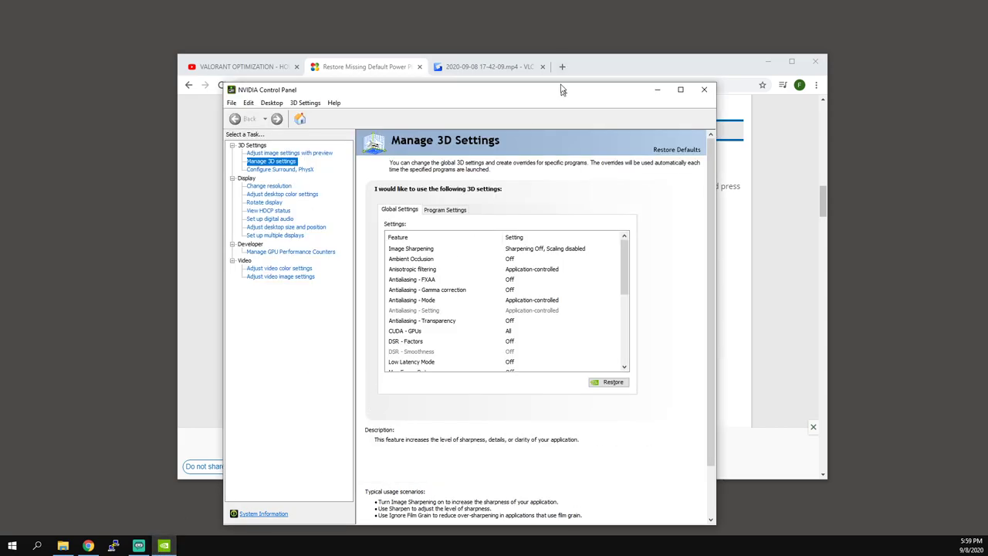
drag(562, 90, 563, 48)
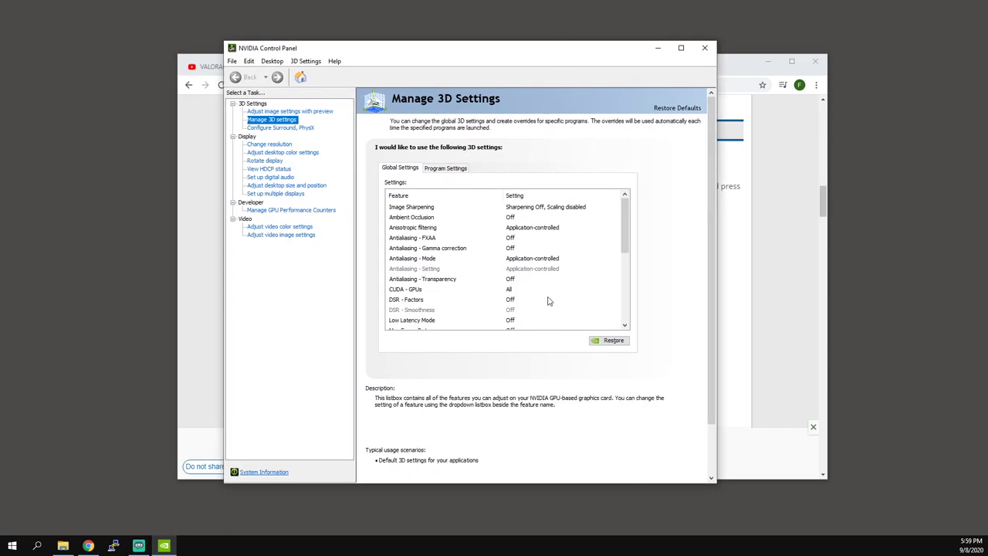
click(451, 168)
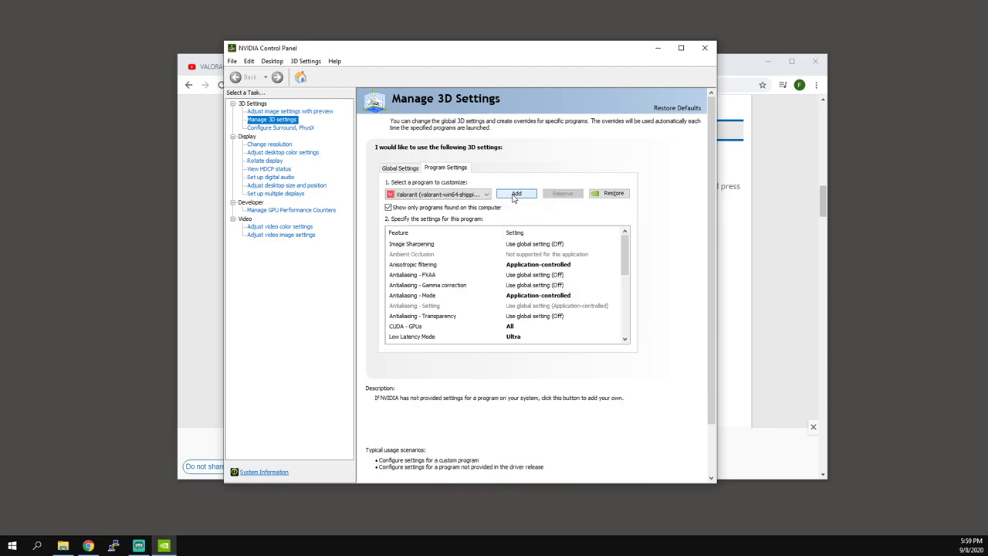
click(516, 193)
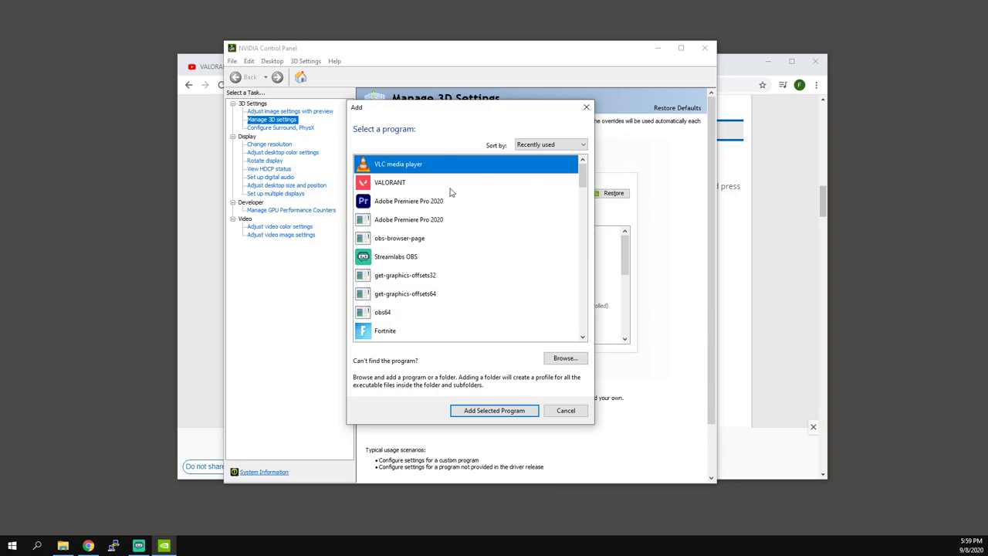
click(564, 357)
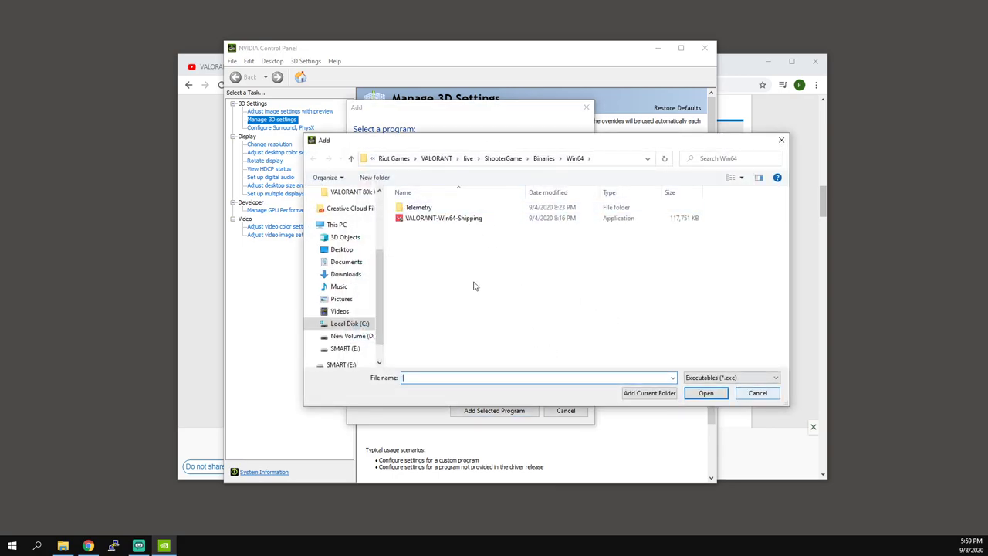
Select VALORANT-Win64-Shipping from C:\Riot Games\VALORANT\live\ShooterGame\Binaries\Win64
click(349, 324)
double_click(421, 261)
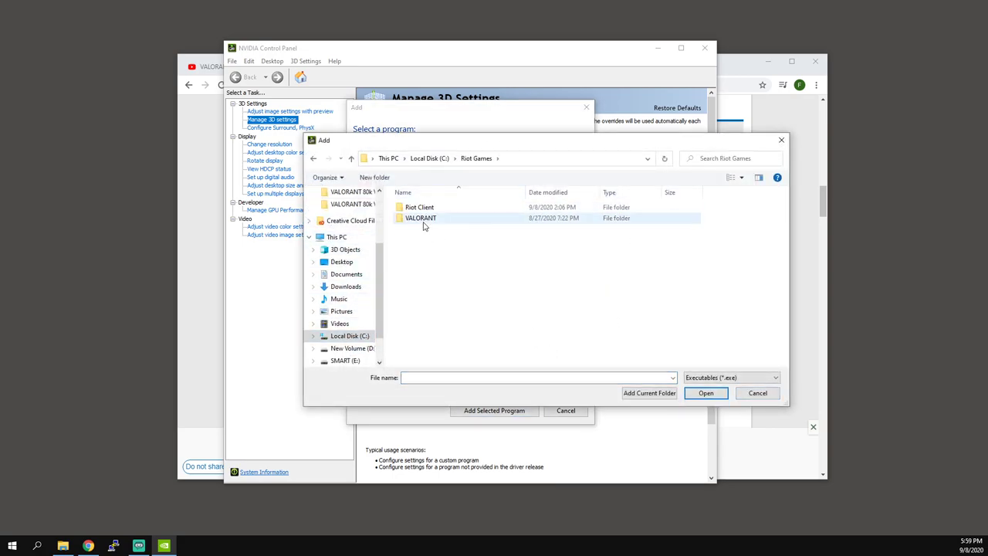
double_click(424, 219)
double_click(417, 208)
double_click(423, 219)
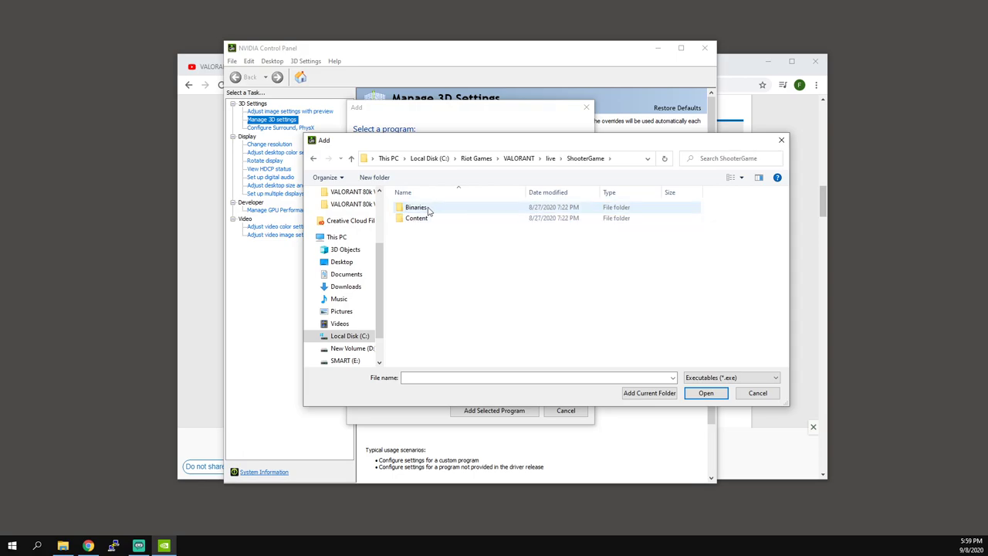
double_click(421, 208)
double_click(418, 207)
double_click(421, 220)
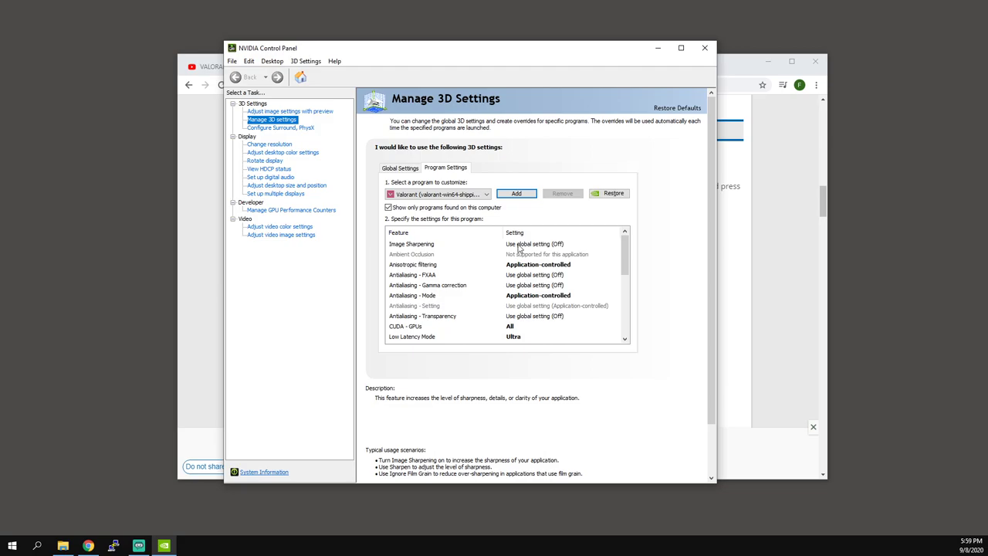
Glance at the power plan guide and YouTube video tabs, then return to NVIDIA Control Panel
scroll(716, 264, down, 2)
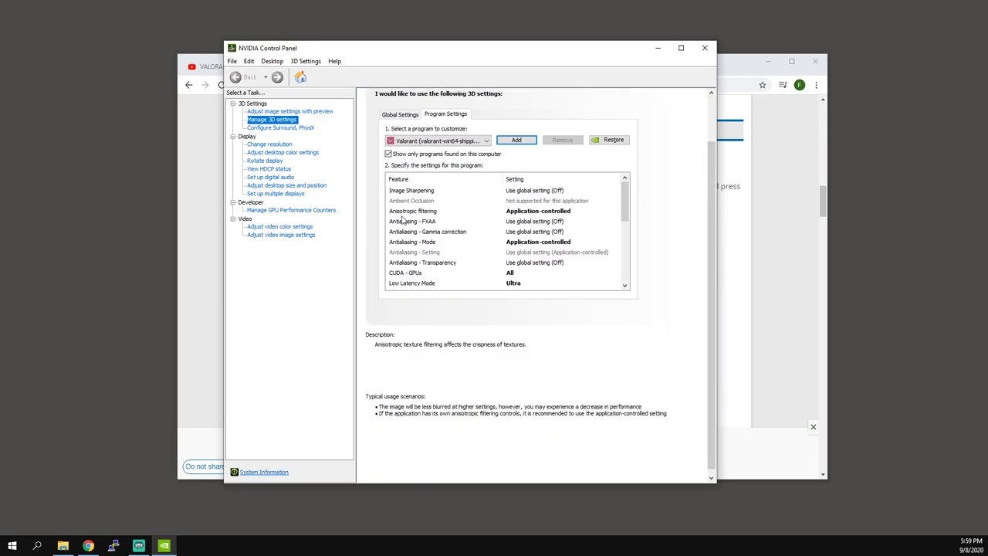
key(alt+Tab)
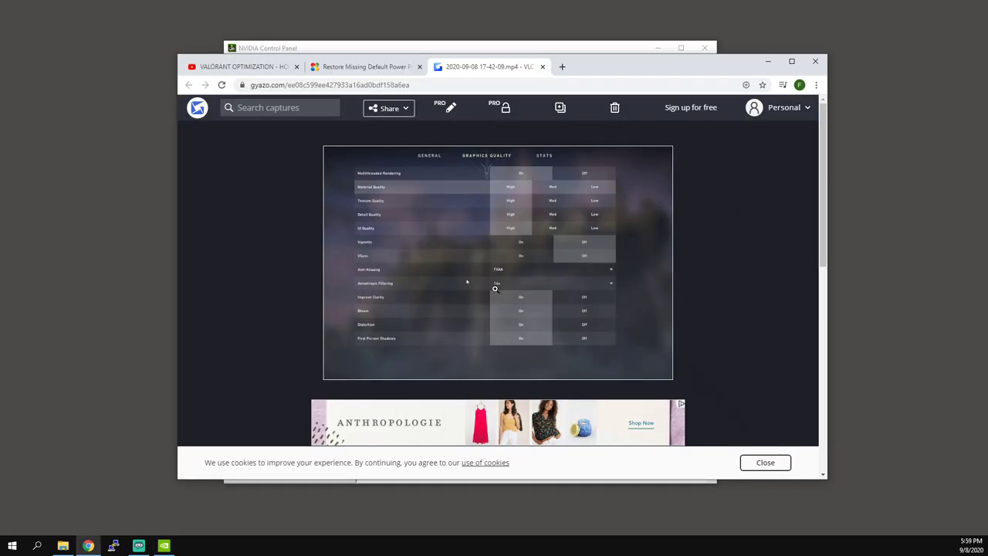
click(390, 68)
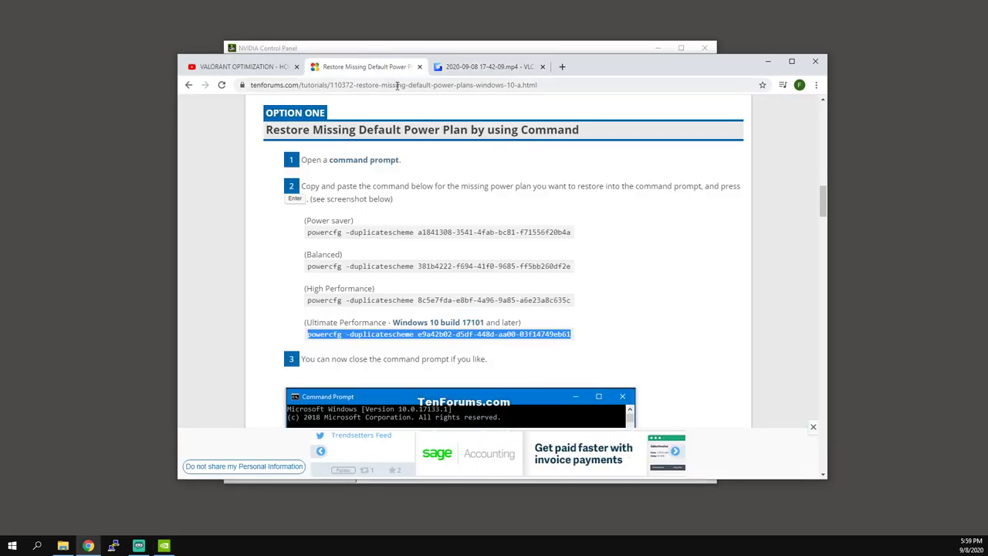
click(238, 67)
click(609, 49)
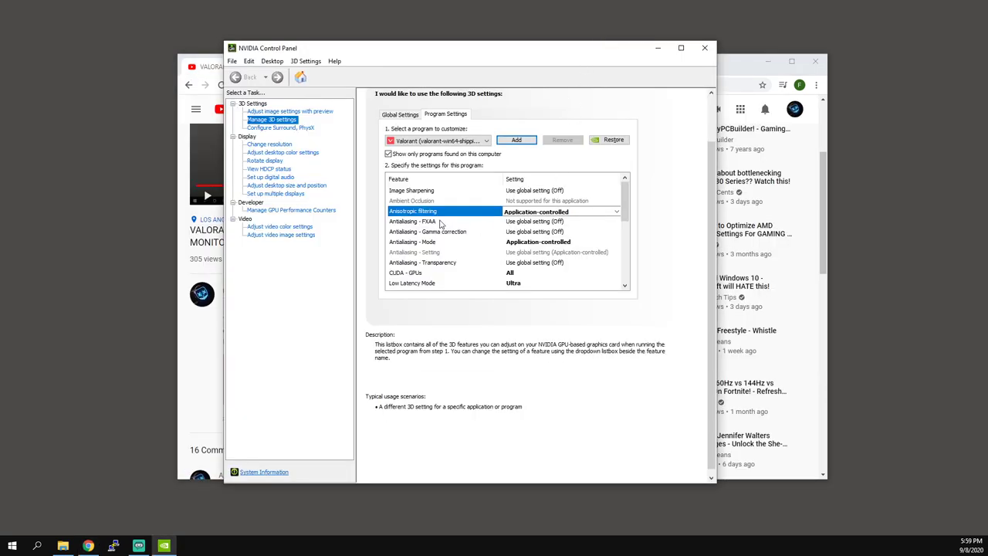
Set Valorant's Anisotropic filtering to Off
click(571, 211)
click(536, 235)
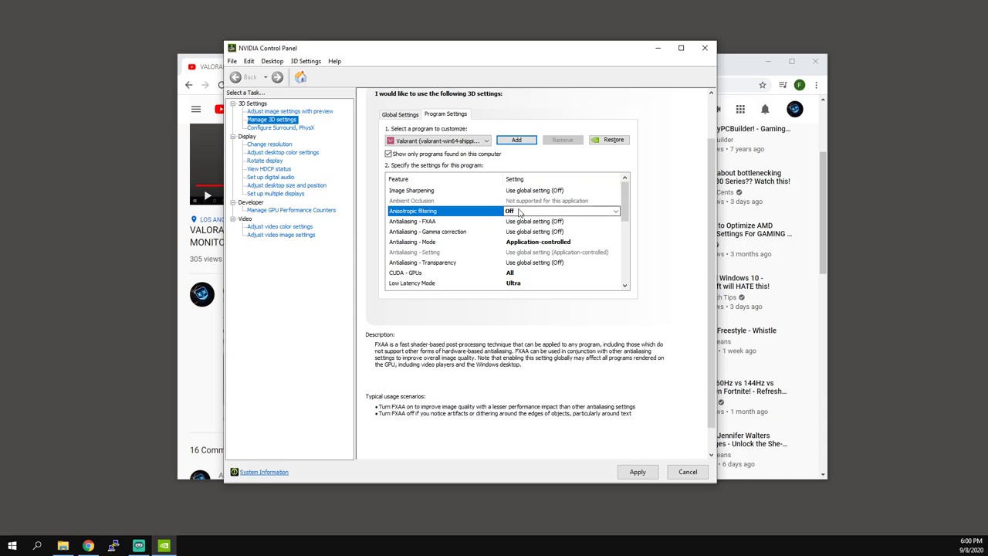
click(525, 242)
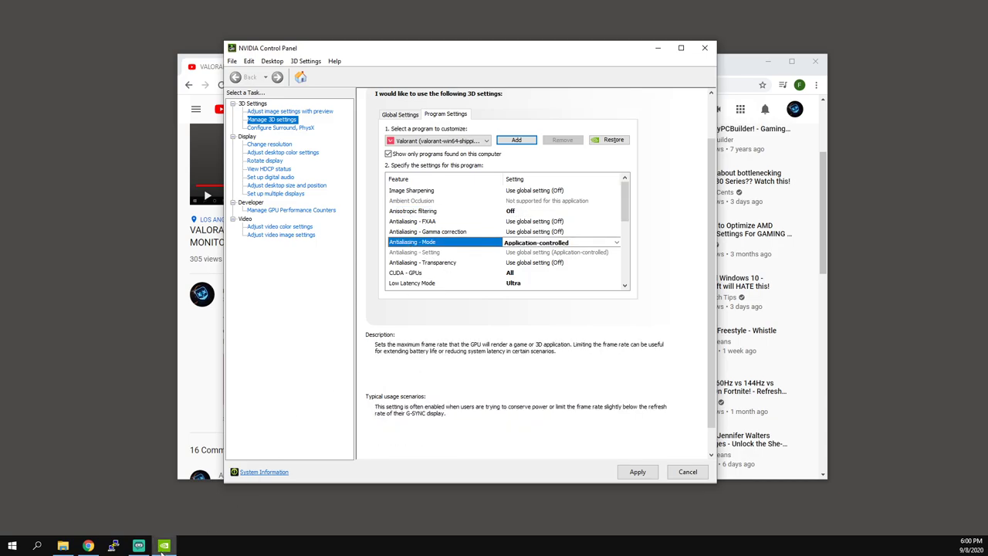
click(62, 546)
click(63, 546)
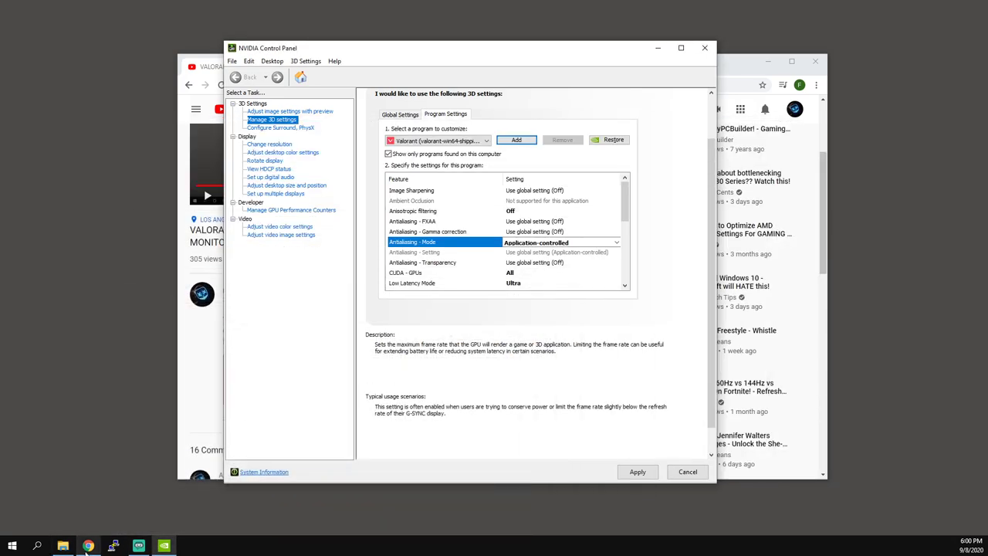
click(87, 546)
key(ctrl+3)
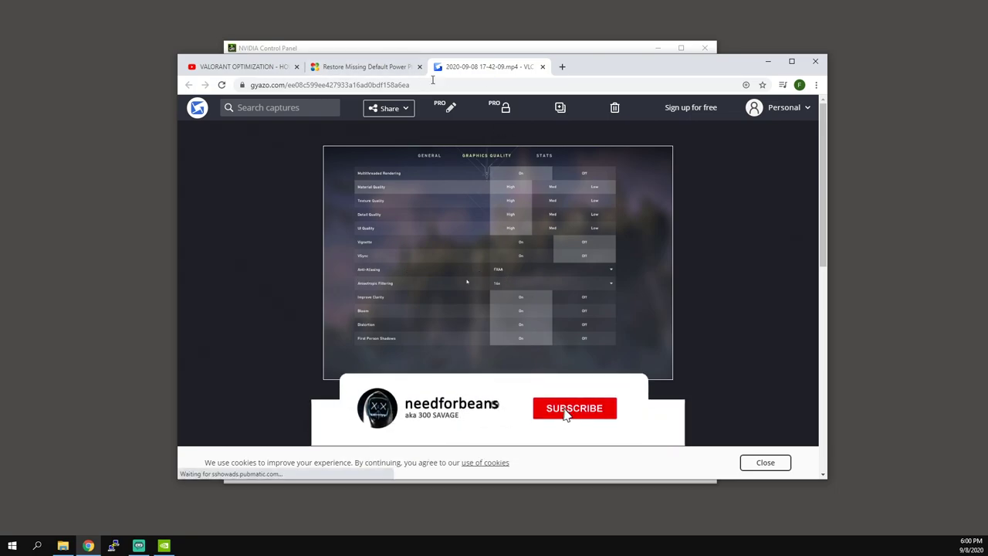
click(434, 48)
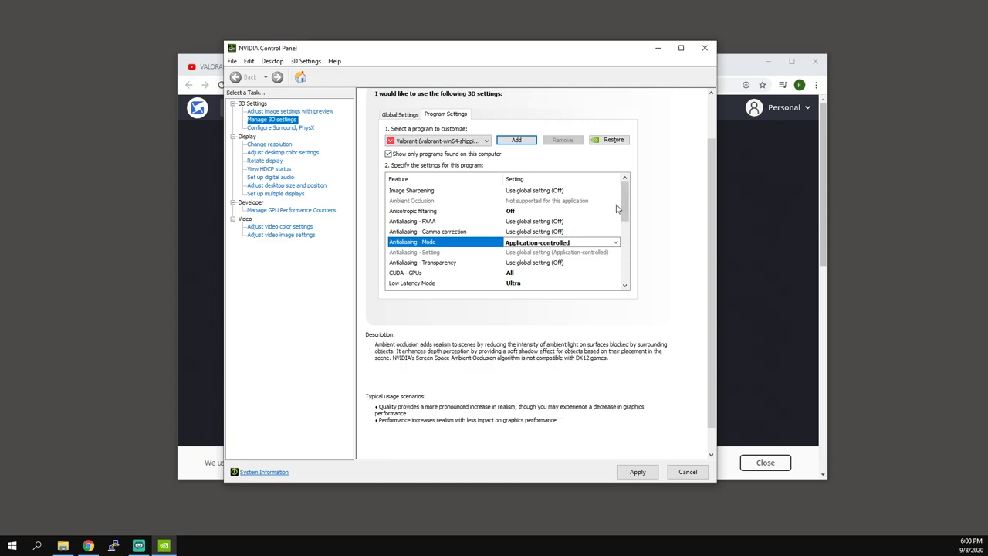
Keep Valorant's Low Latency Mode at Ultra, leaving Max Frame Rate on the global setting
drag(625, 200, 625, 207)
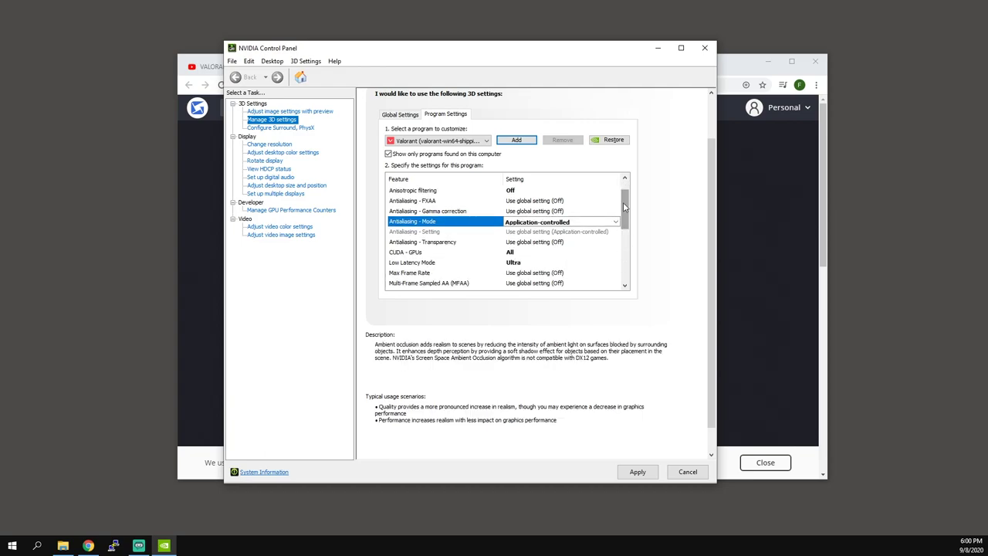
click(553, 243)
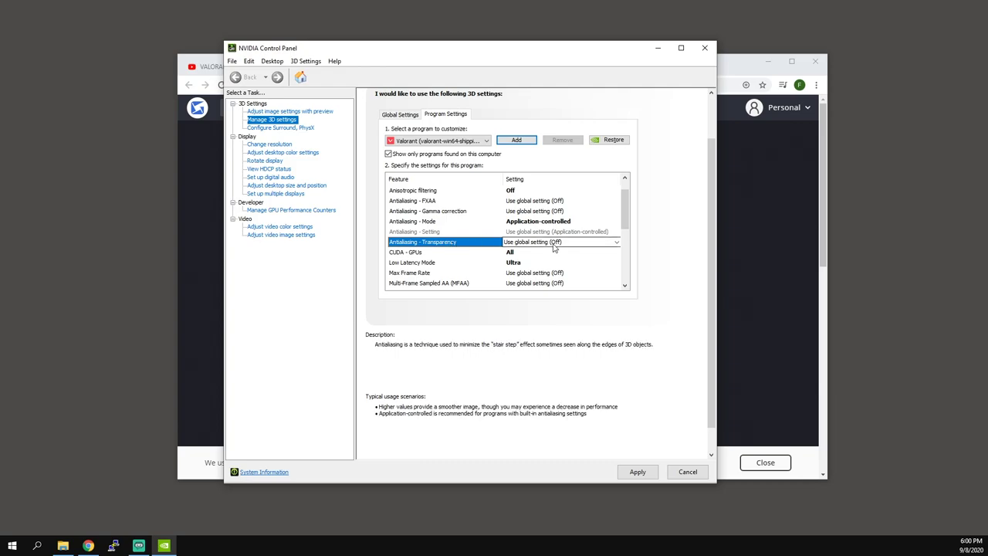
click(507, 253)
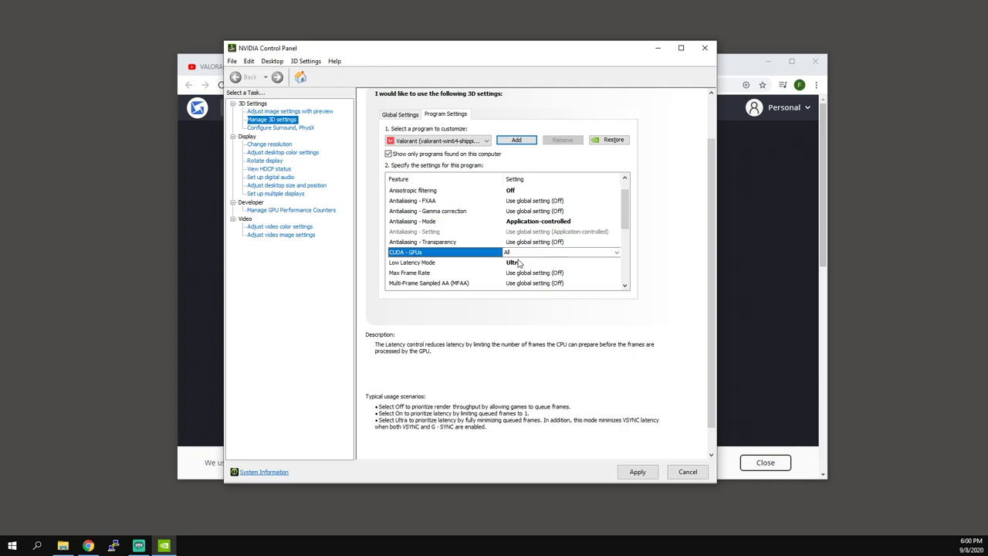
click(425, 264)
scroll(468, 242, down, 1)
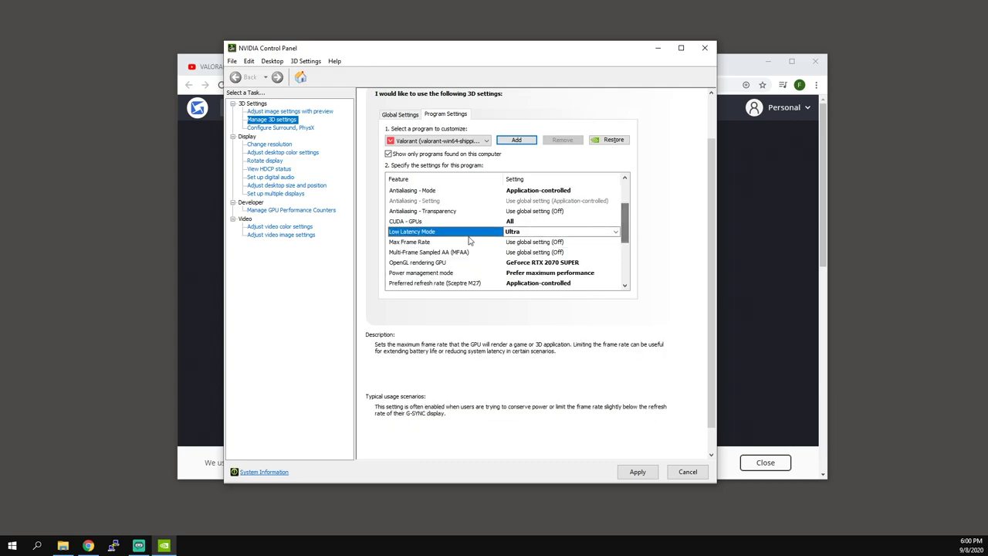
click(552, 232)
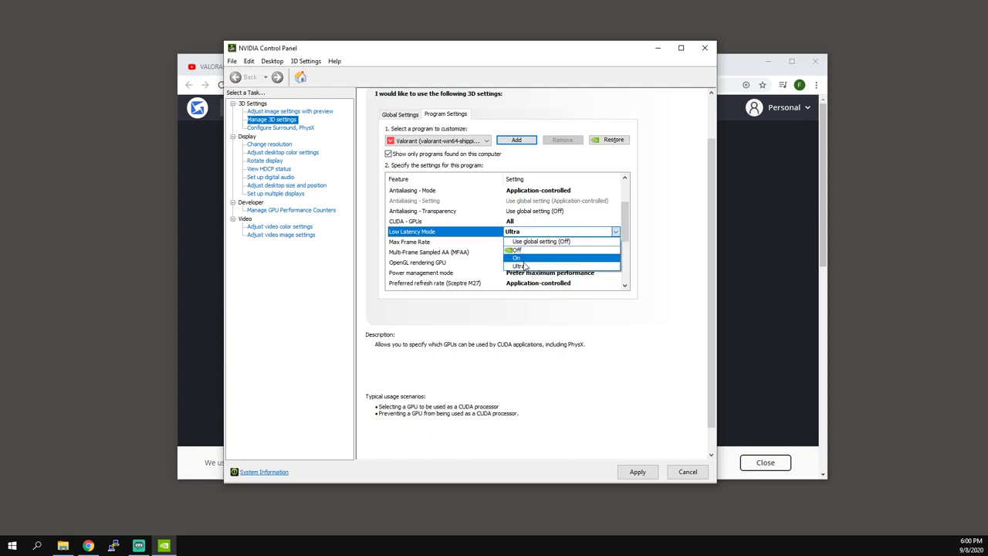
click(522, 266)
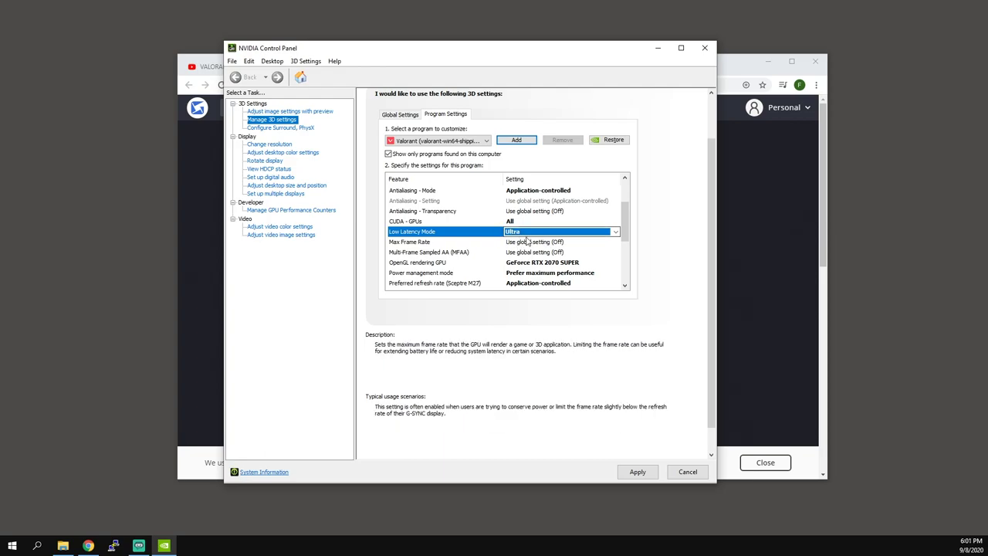
scroll(587, 231, down, 1)
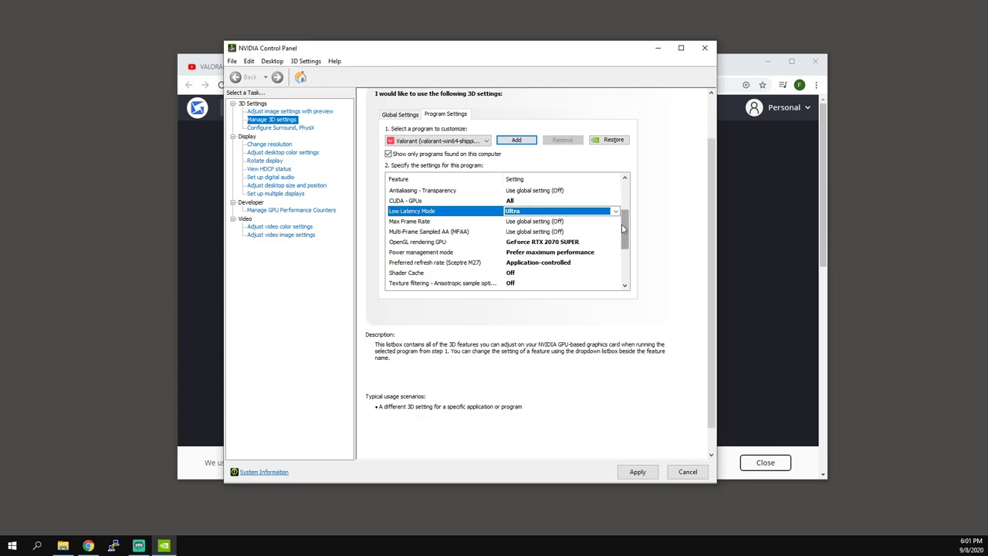
drag(622, 228, 623, 233)
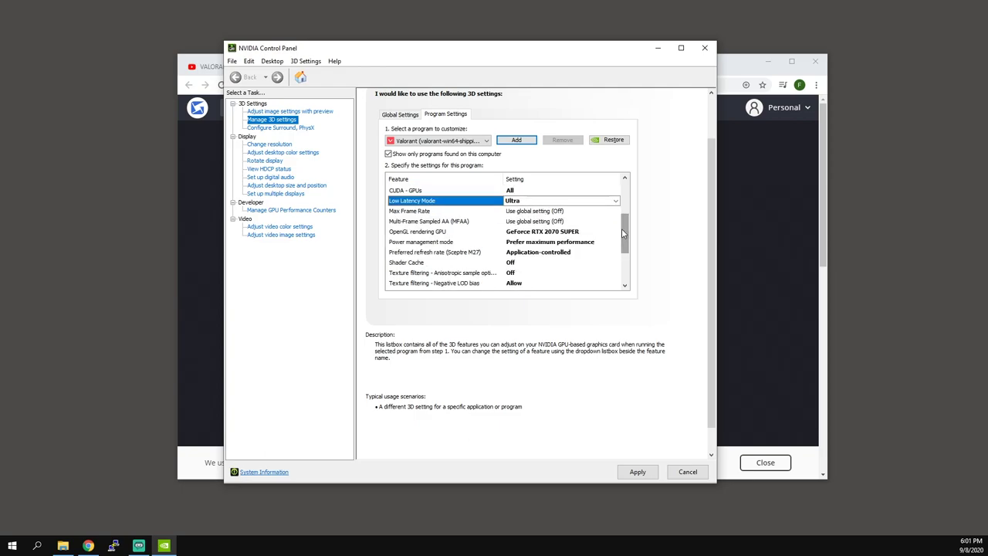
Set Valorant's Multi-Frame Sampled AA (MFAA) to Off
mouse_move(587, 225)
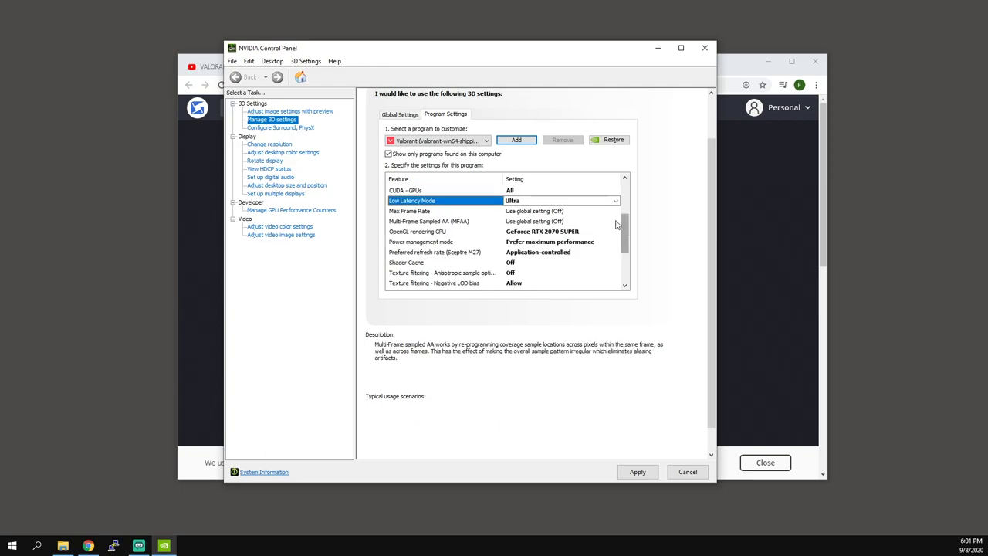
click(477, 212)
click(490, 222)
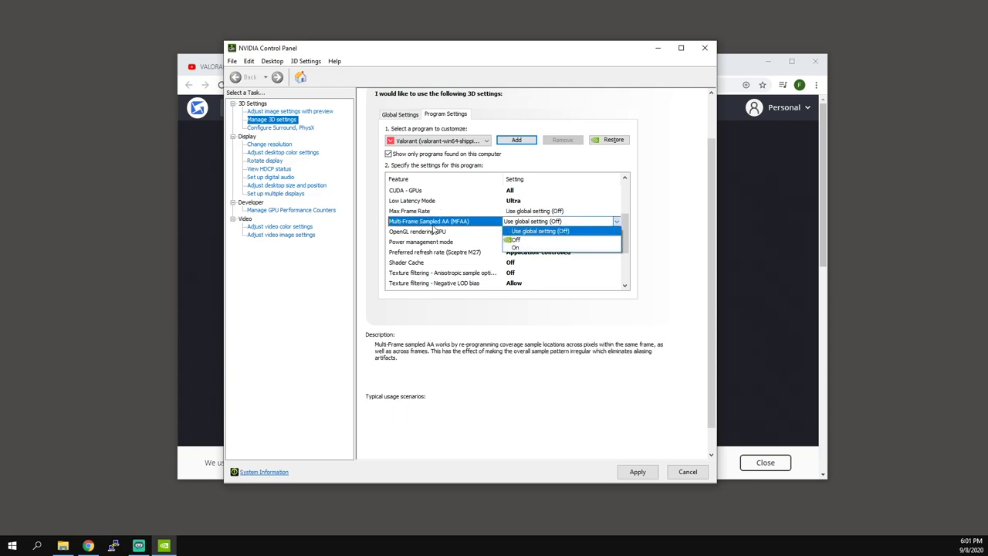
click(530, 228)
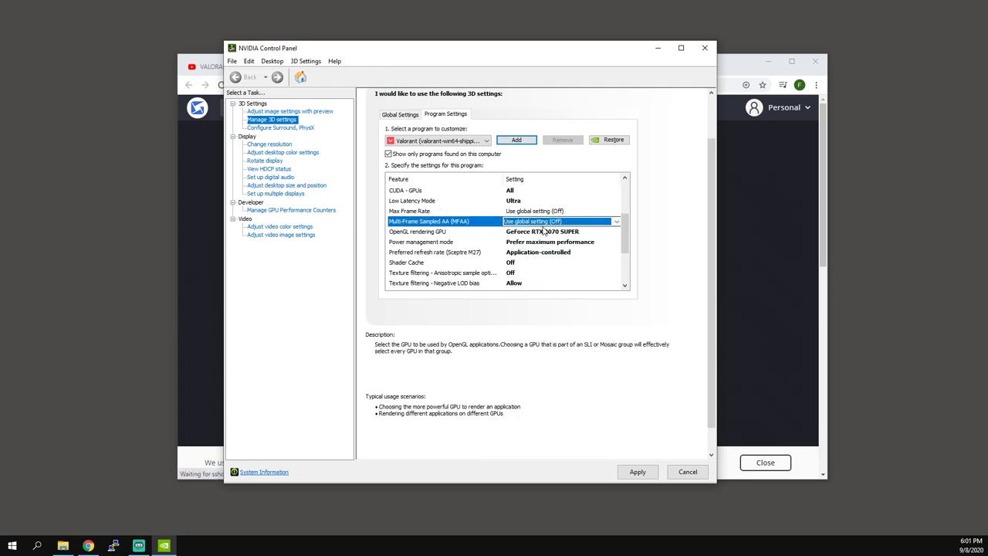
click(531, 224)
click(531, 242)
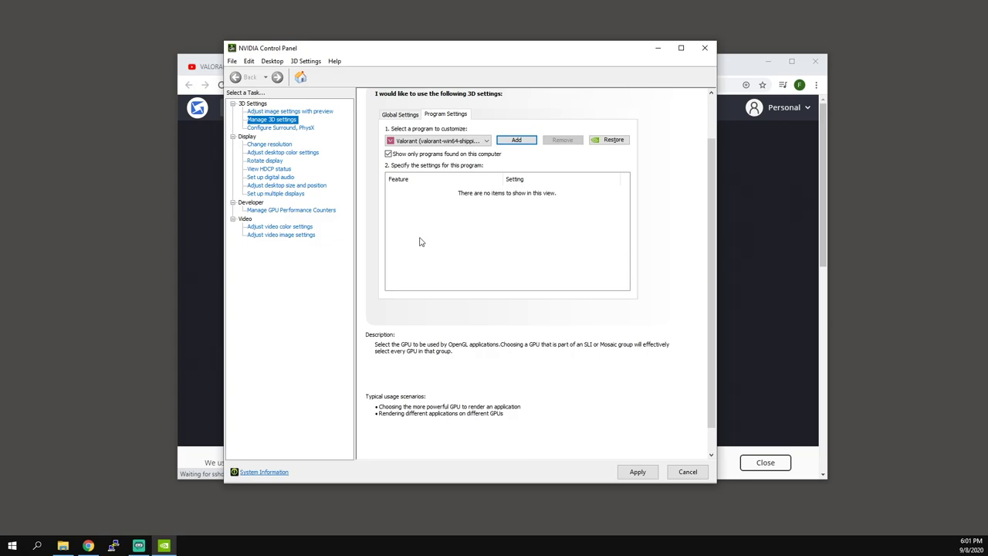
Keep Valorant's Preferred refresh rate on Application-controlled, double-checking it before moving to Shader Cache
click(429, 243)
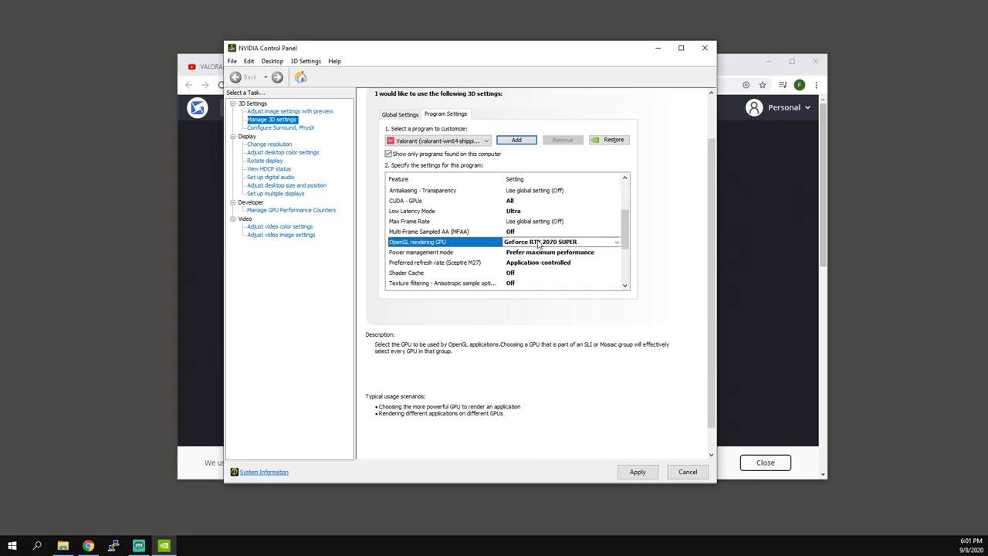
scroll(430, 231, down, 1)
click(430, 221)
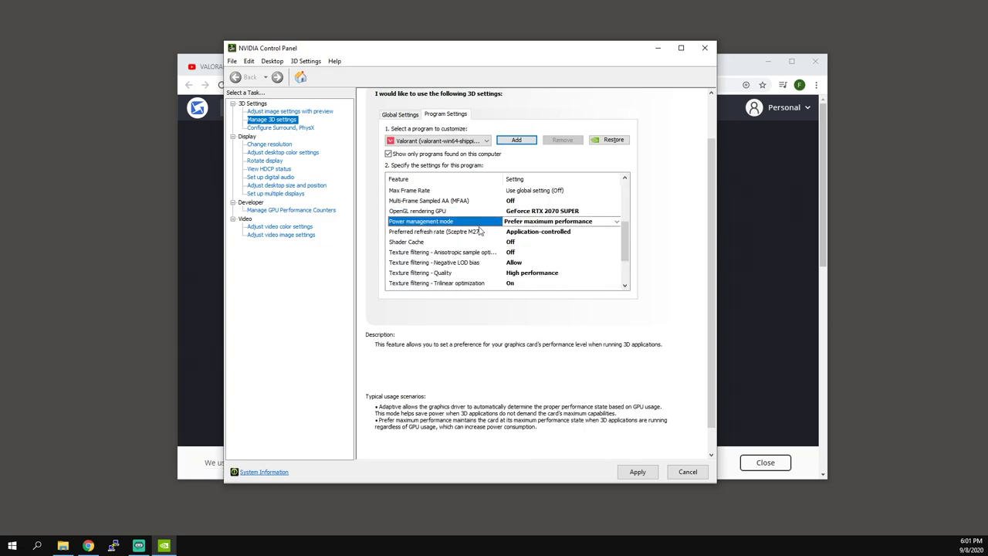
click(432, 232)
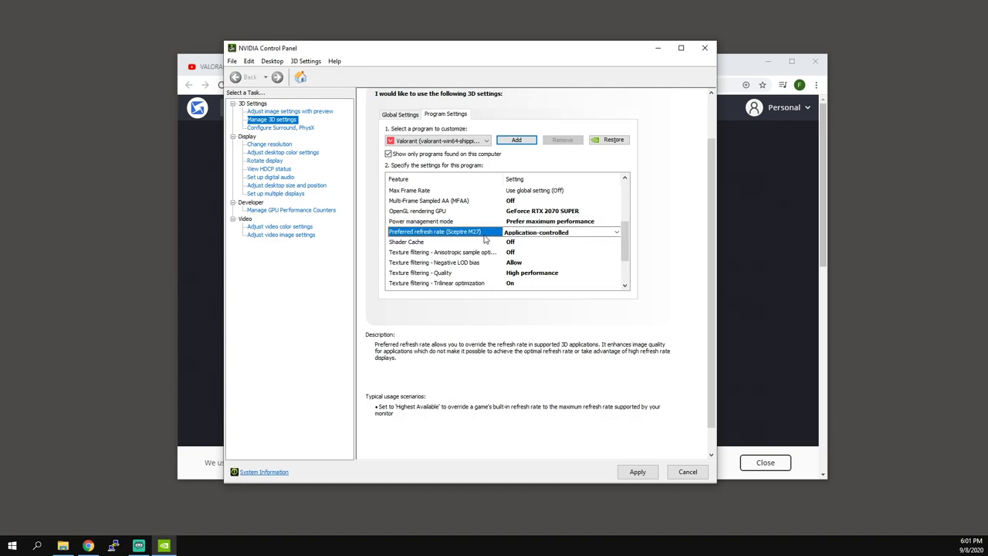
click(564, 235)
click(561, 252)
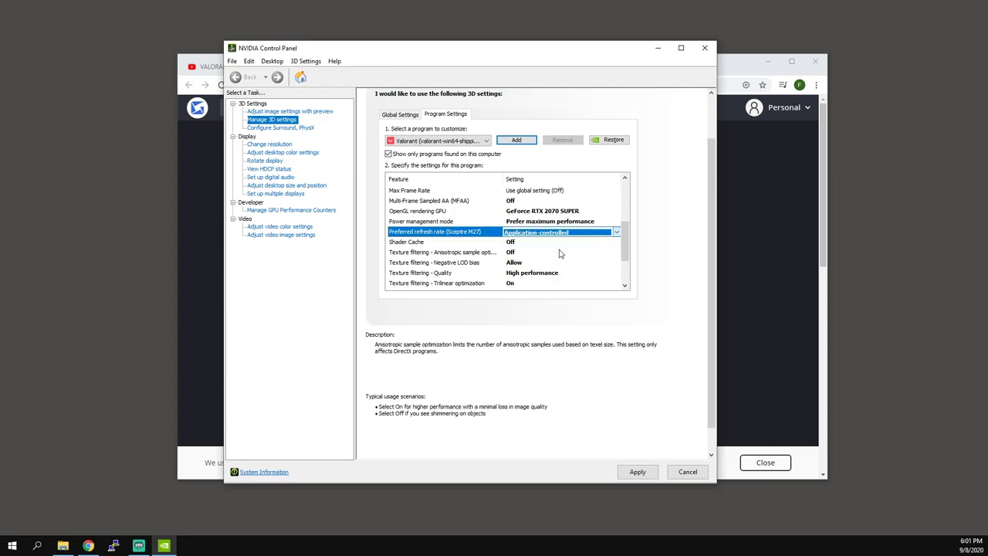
drag(624, 239, 626, 250)
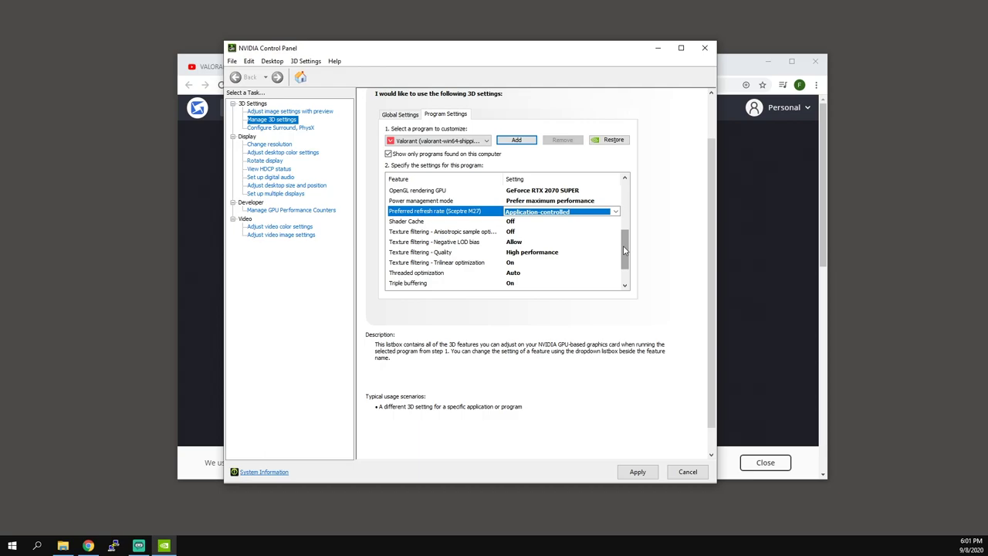
drag(625, 249, 625, 256)
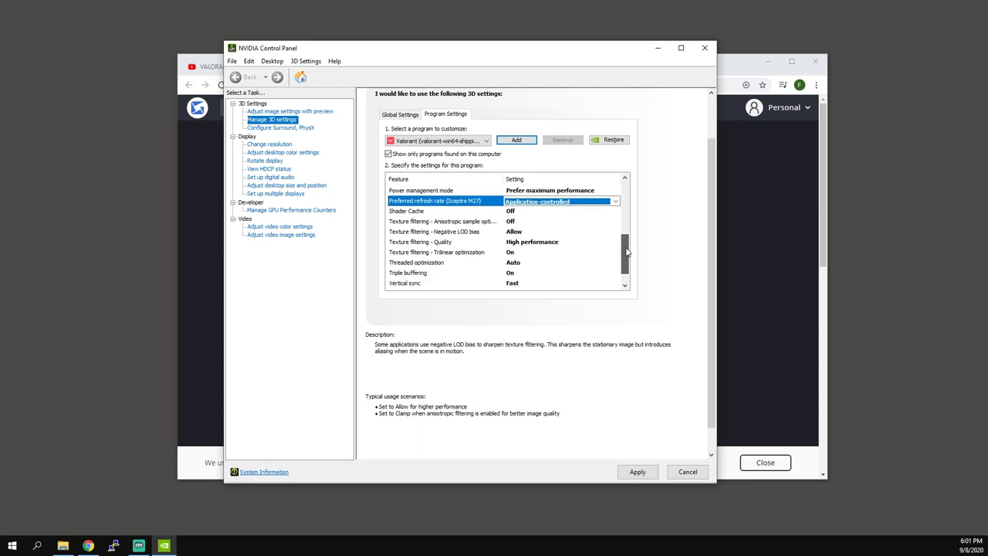
click(545, 231)
click(540, 202)
click(540, 203)
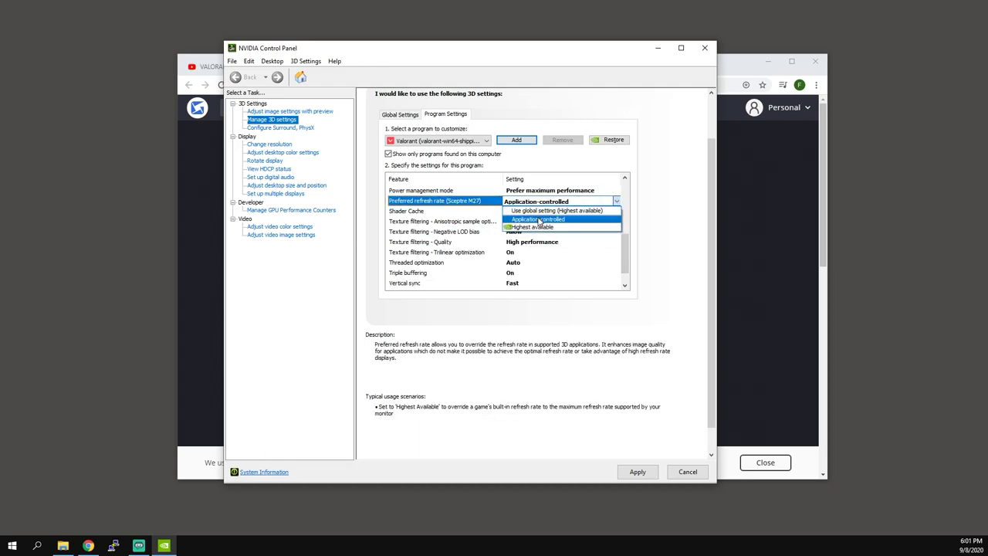
click(528, 214)
click(523, 213)
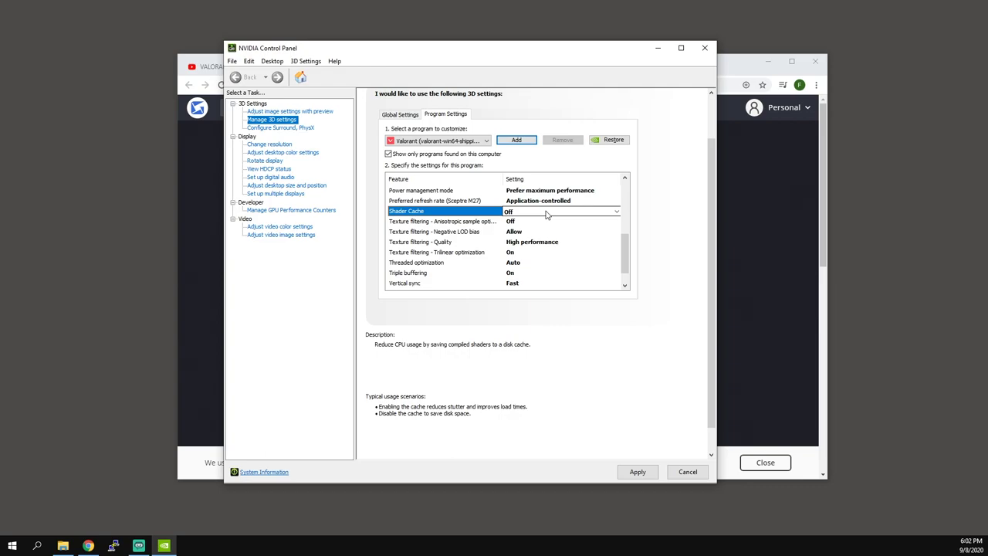
click(442, 223)
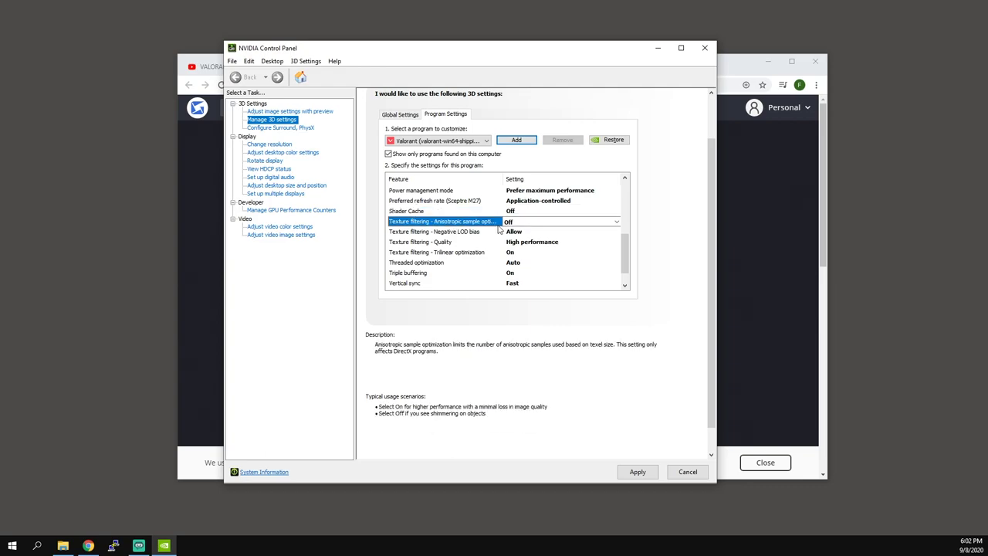
click(546, 232)
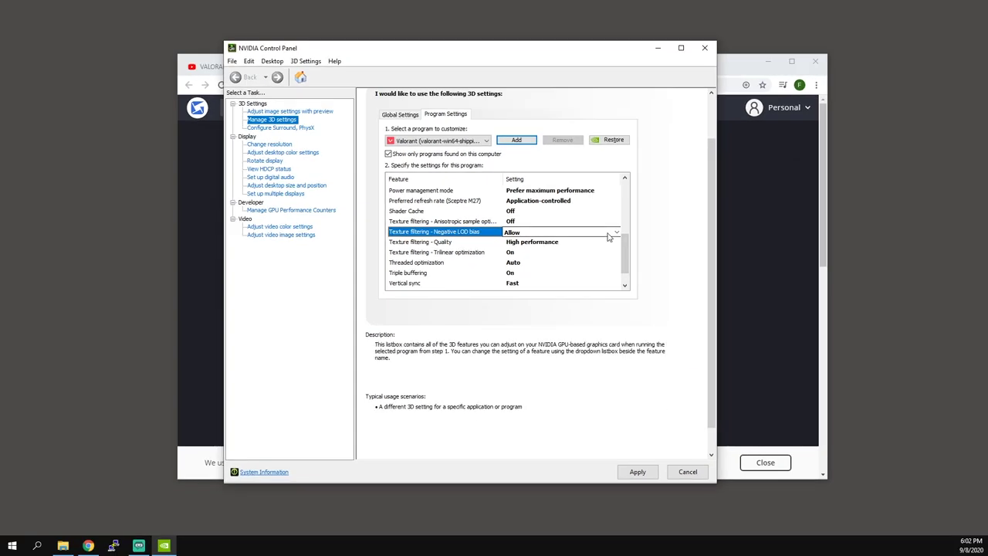
click(368, 106)
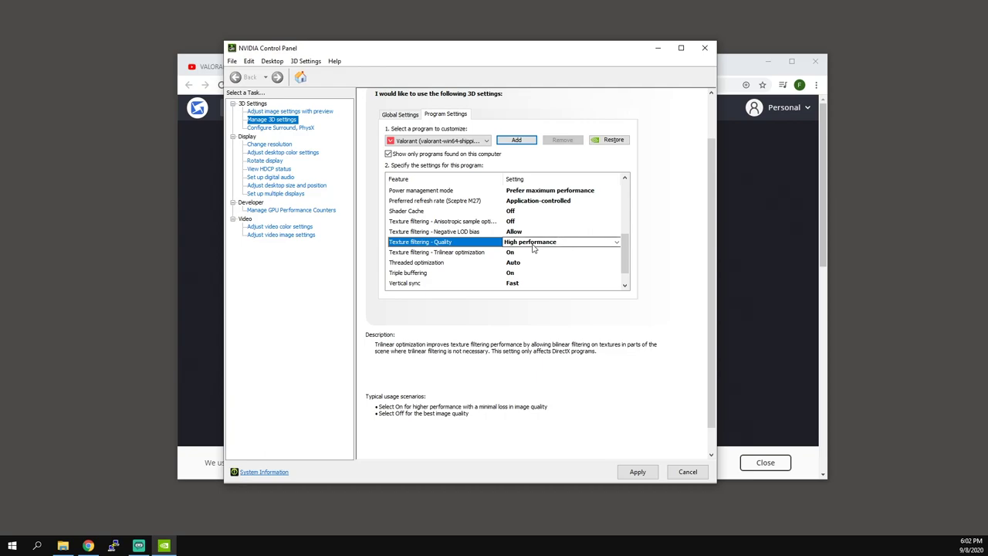
click(413, 254)
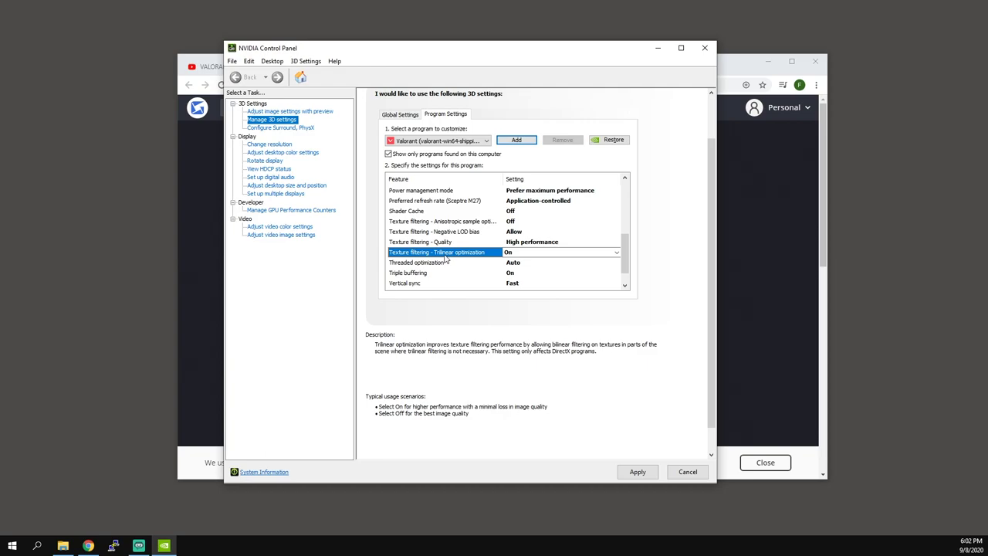
click(422, 263)
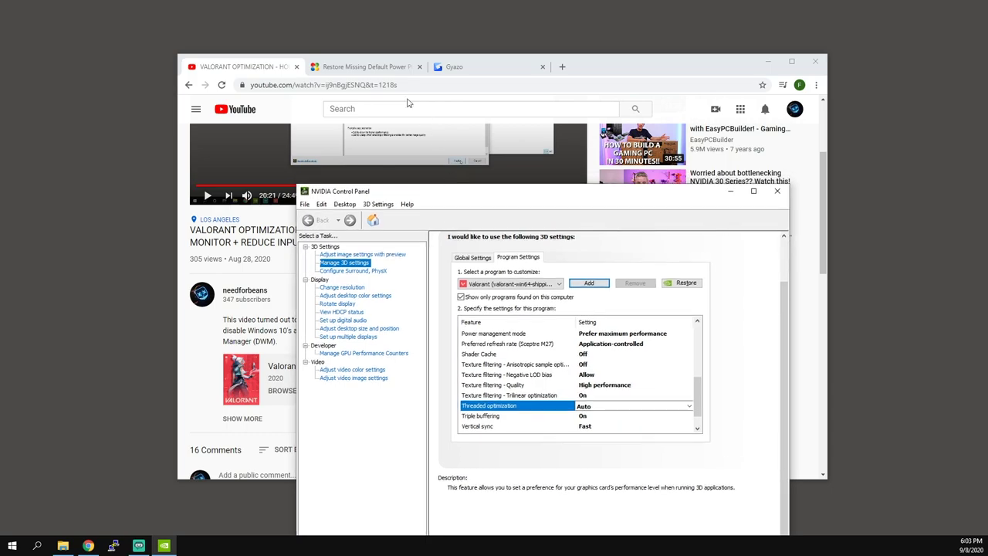
click(363, 66)
click(461, 68)
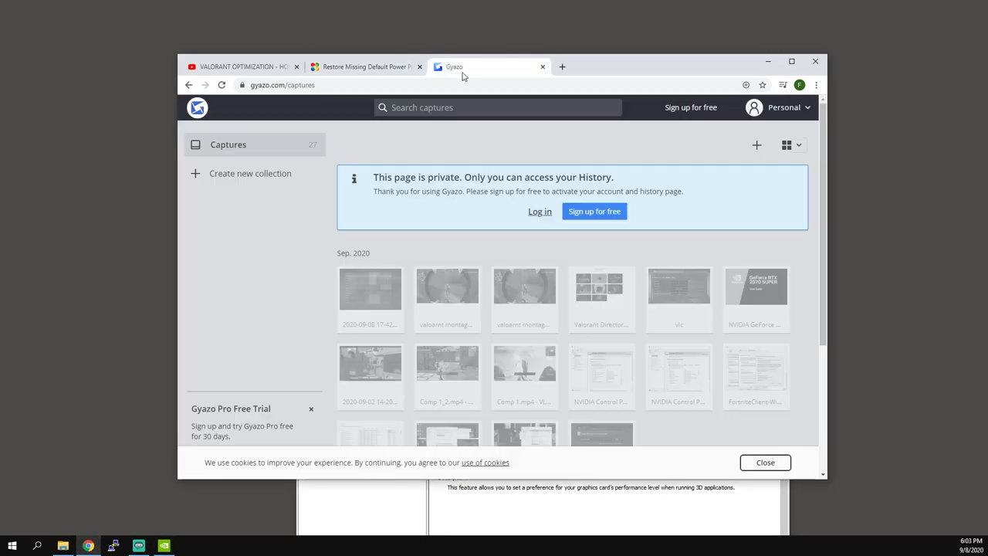
click(189, 85)
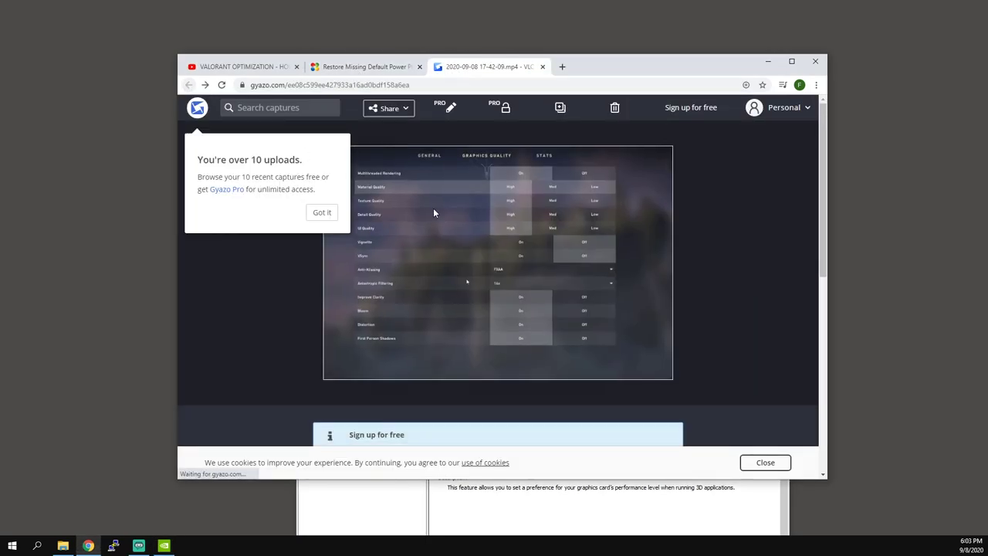
click(318, 208)
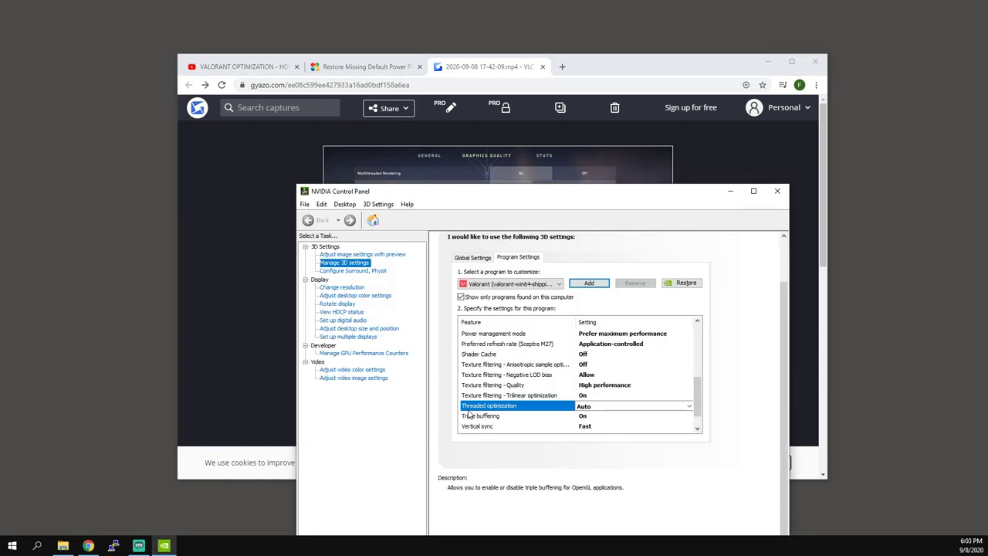
drag(613, 193, 558, 127)
click(464, 352)
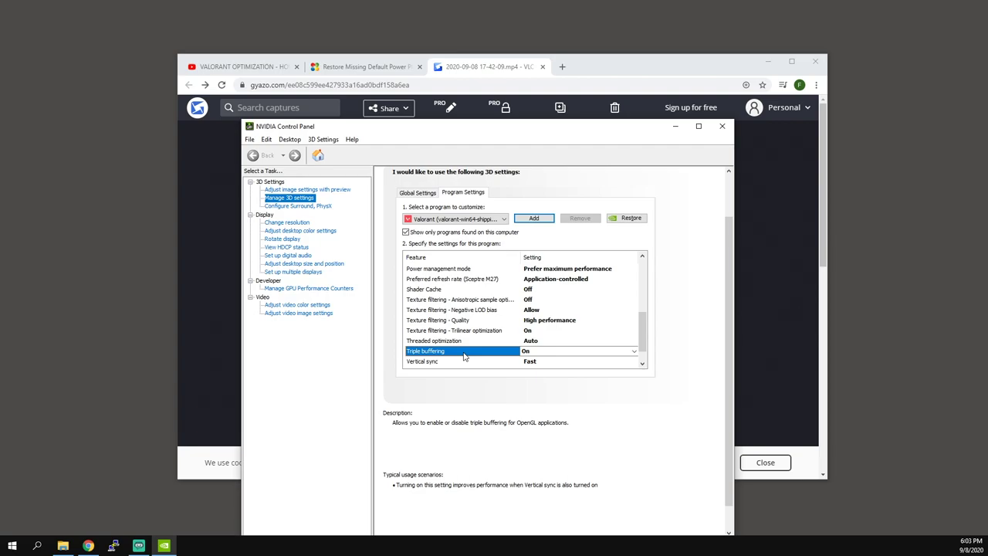
Set Valorant's Vertical sync to Fast and apply the program's 3D settings
scroll(464, 349, down, 1)
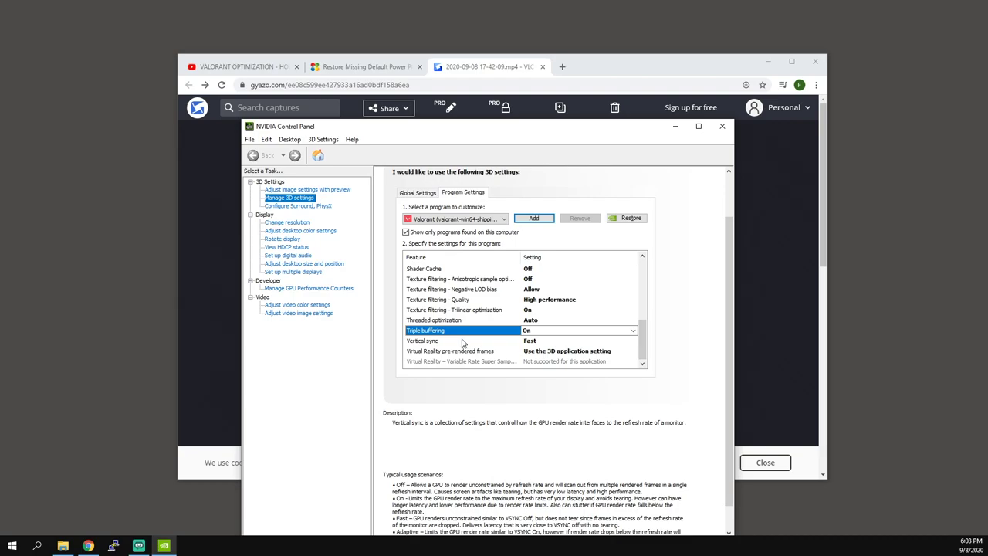
mouse_move(426, 335)
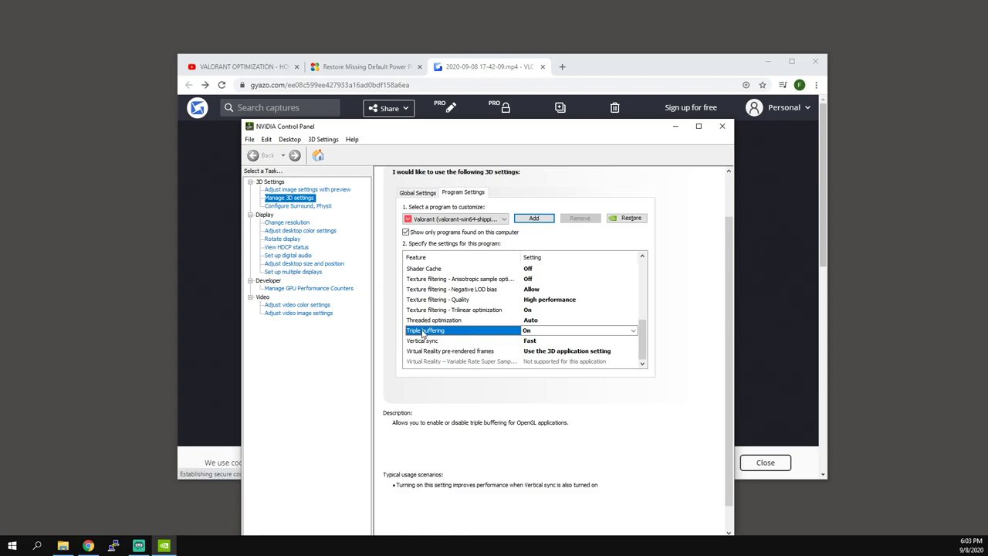
click(427, 341)
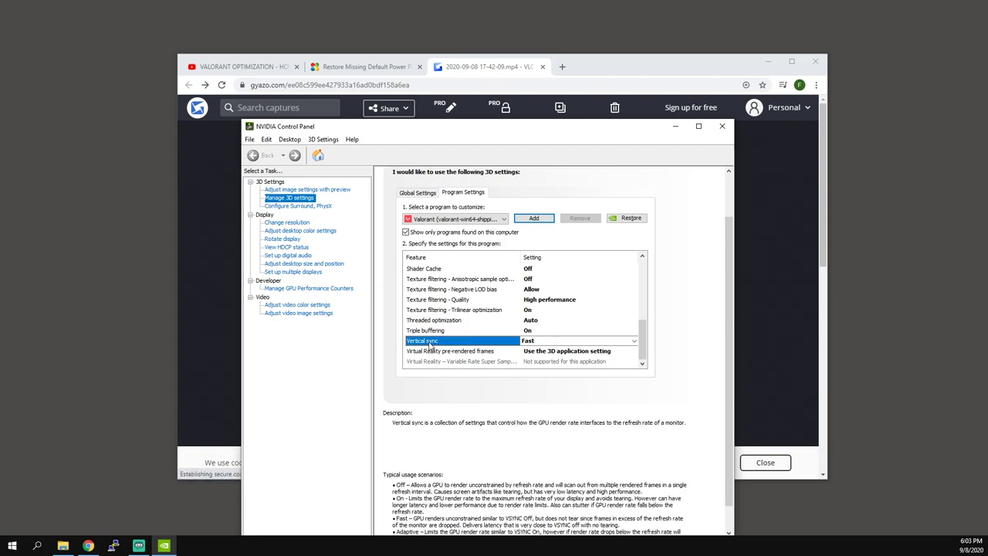
scroll(420, 337, down, 1)
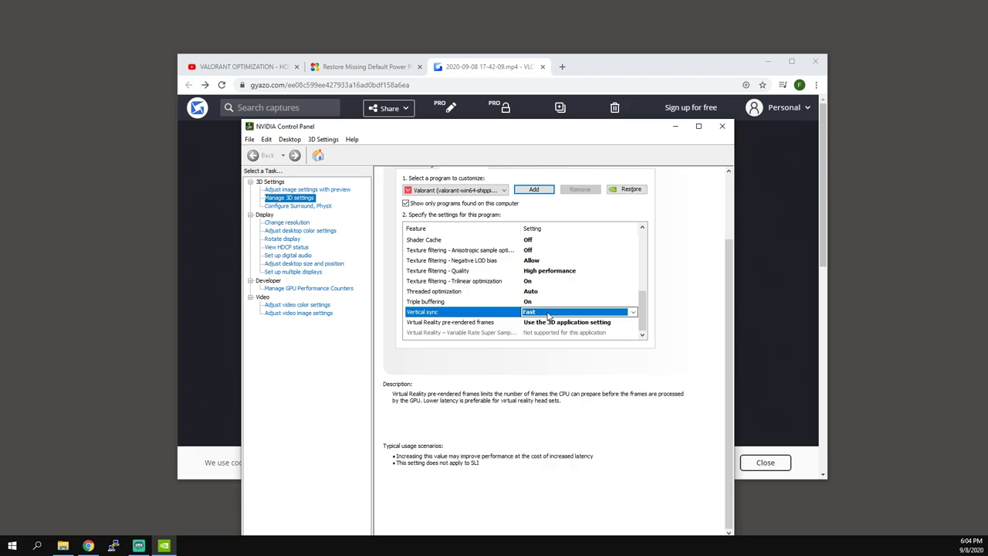
click(579, 312)
click(543, 373)
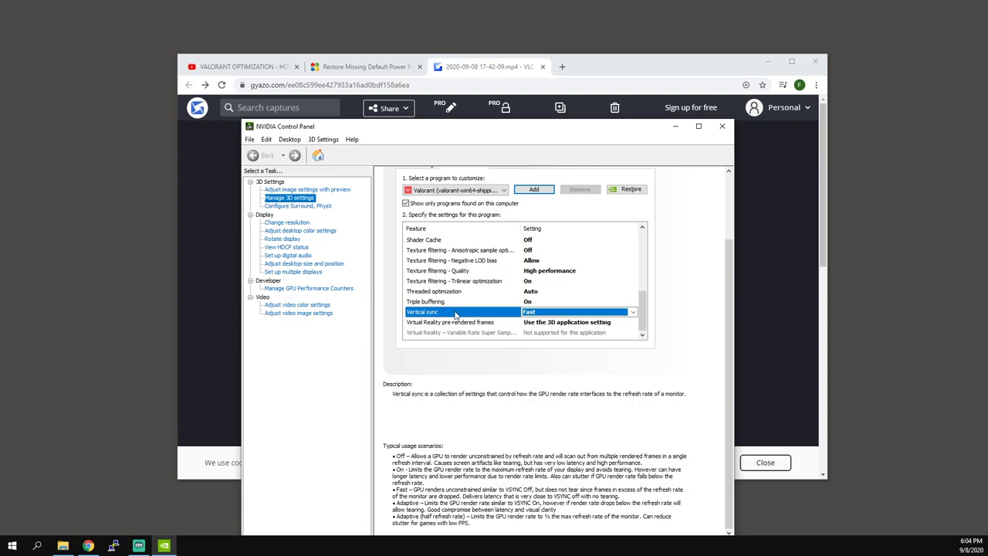
click(455, 323)
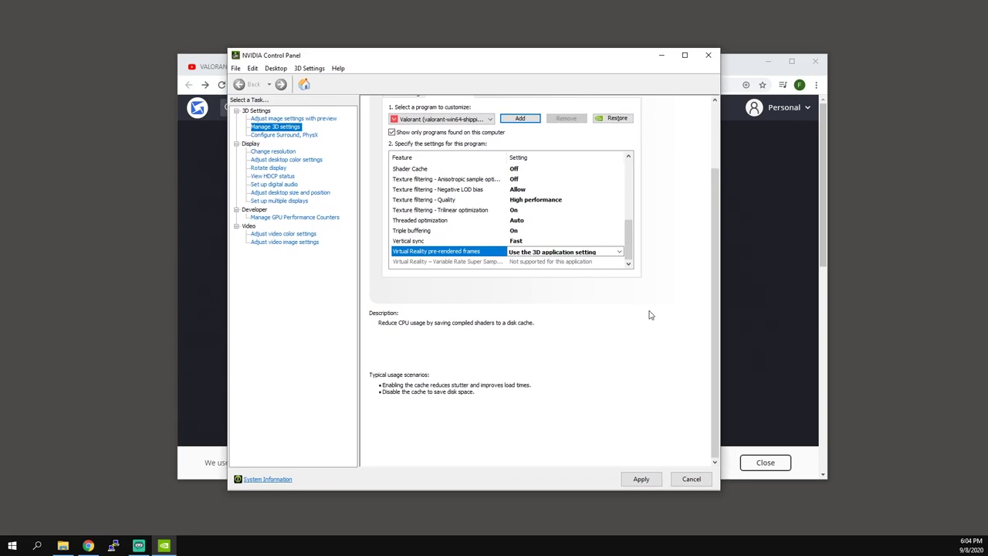
click(640, 479)
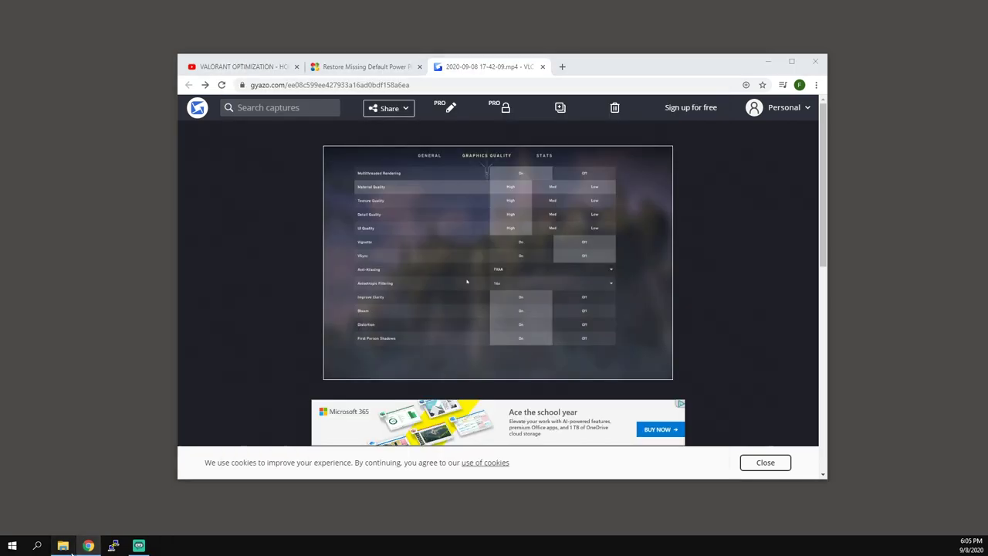
Open Properties of VALORANT-Win64-Shipping in C:\Riot Games\VALORANT\live\ShooterGame\Binaries\Win64
click(62, 546)
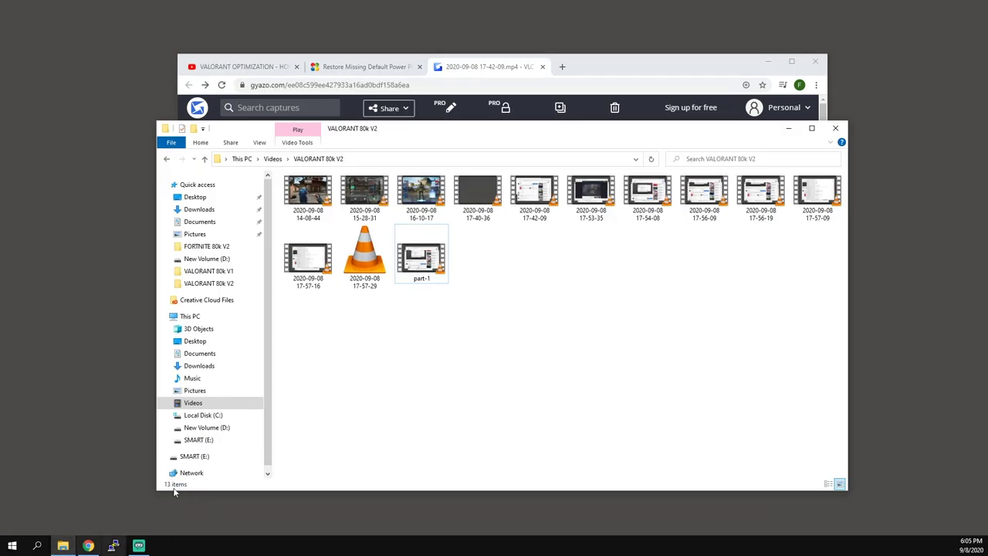
click(203, 414)
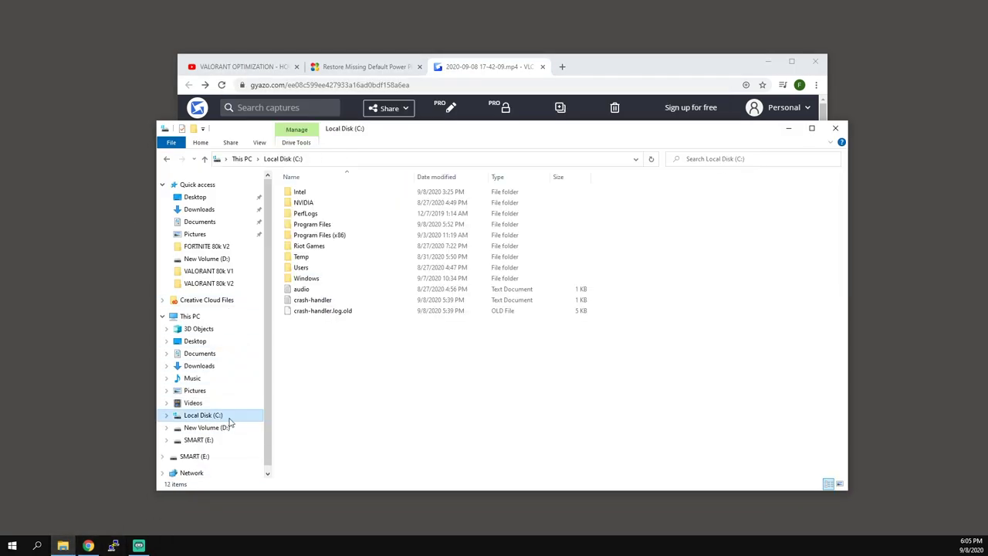
double_click(328, 243)
double_click(326, 202)
double_click(320, 192)
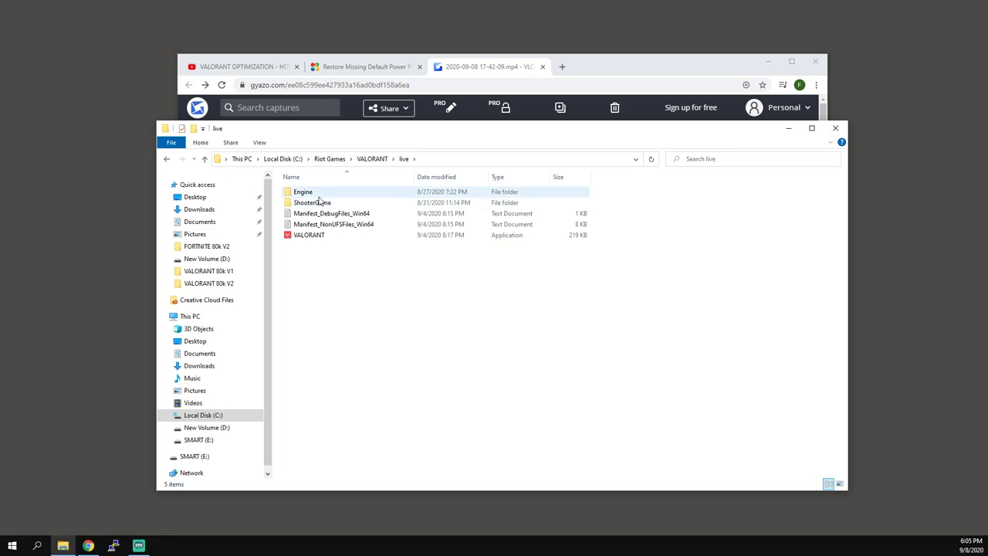
double_click(324, 203)
double_click(315, 193)
double_click(315, 193)
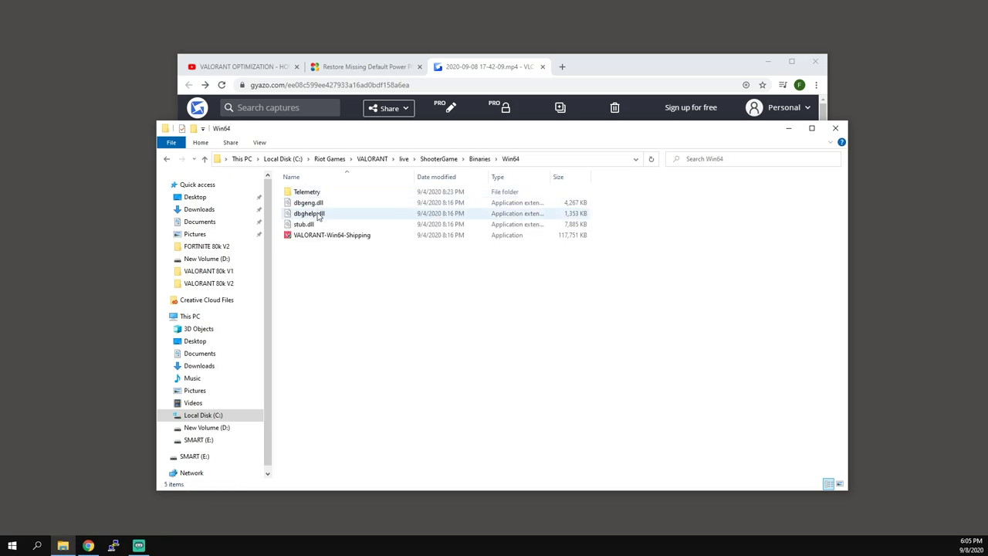
click(309, 237)
right_click(309, 235)
click(351, 446)
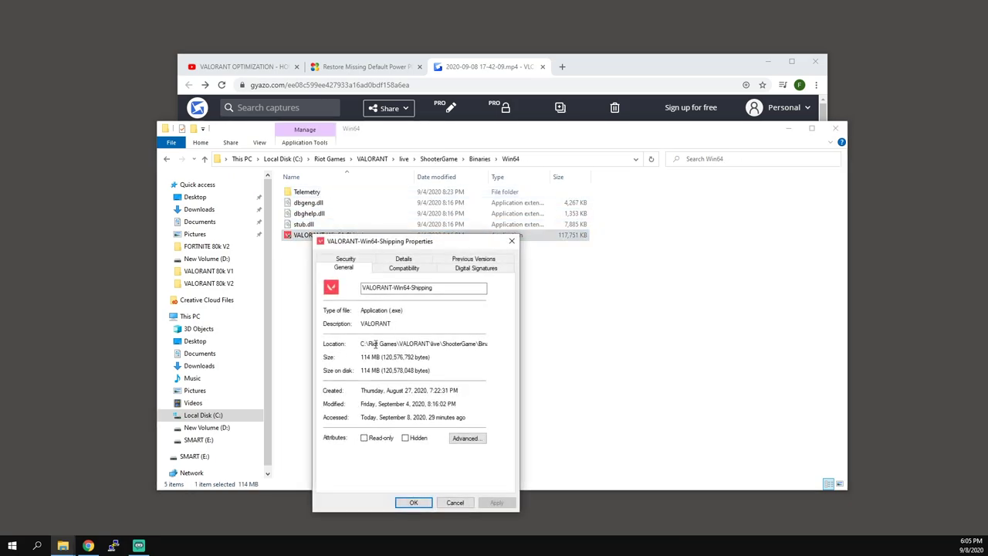
Enable run as administrator, disable fullscreen optimizations, and set high DPI scaling to Application
click(392, 268)
drag(419, 244, 441, 188)
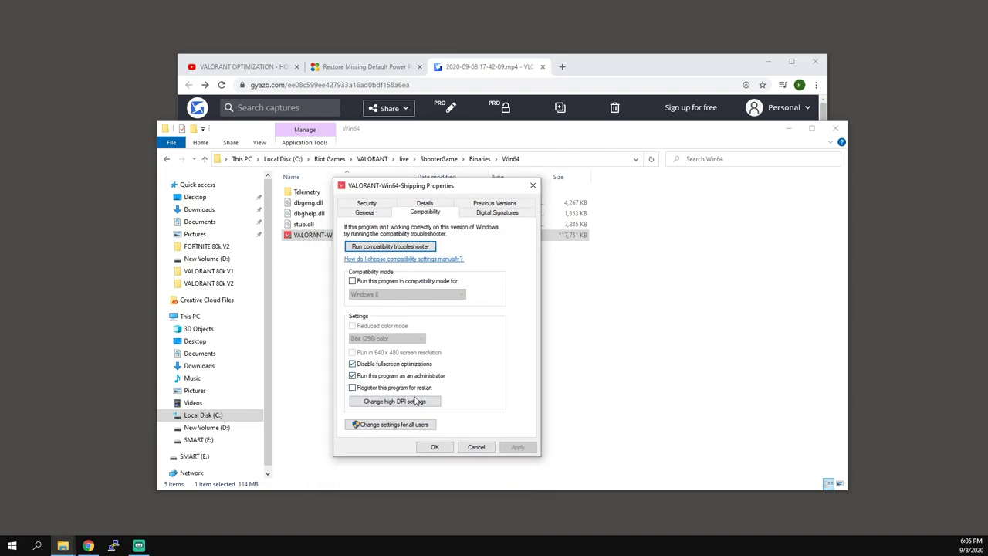
click(415, 401)
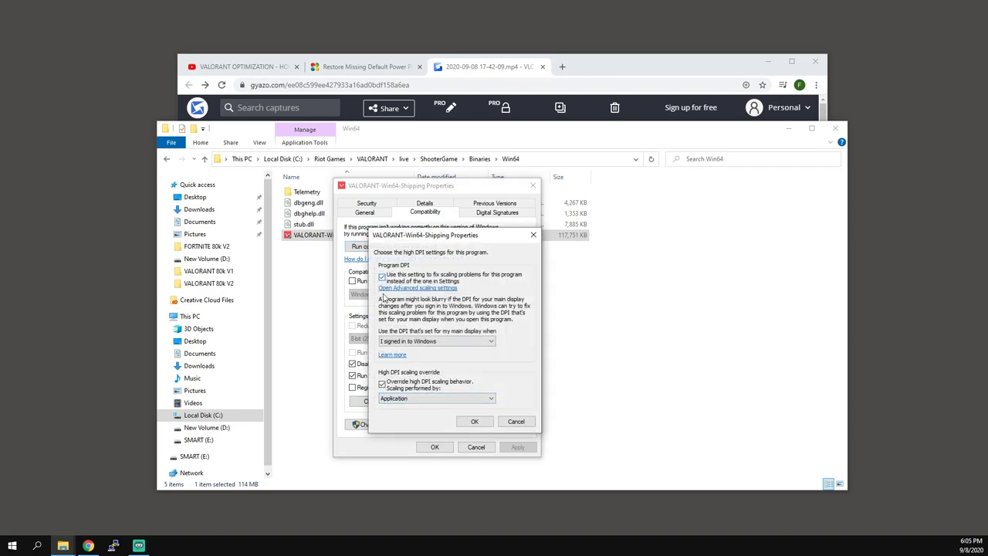
click(475, 421)
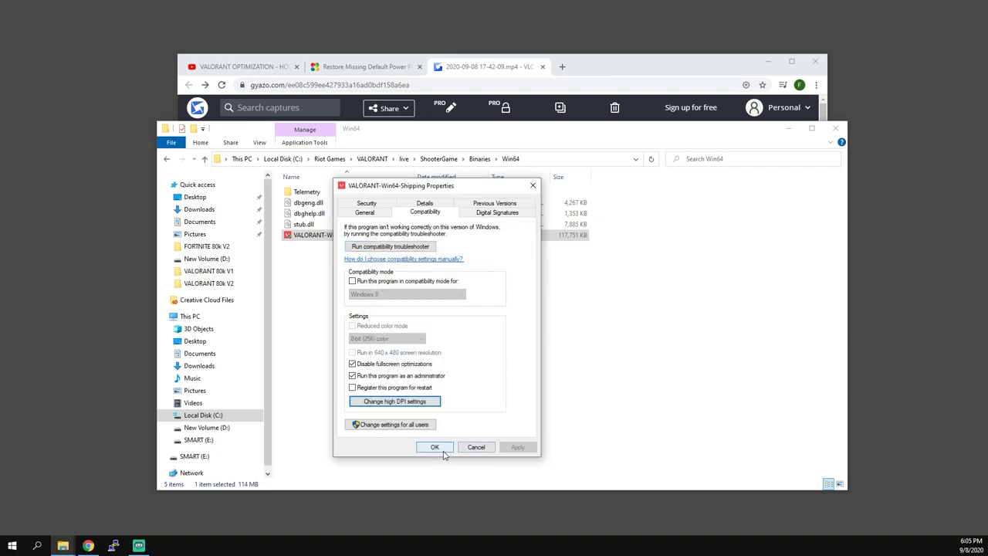
click(357, 427)
click(469, 448)
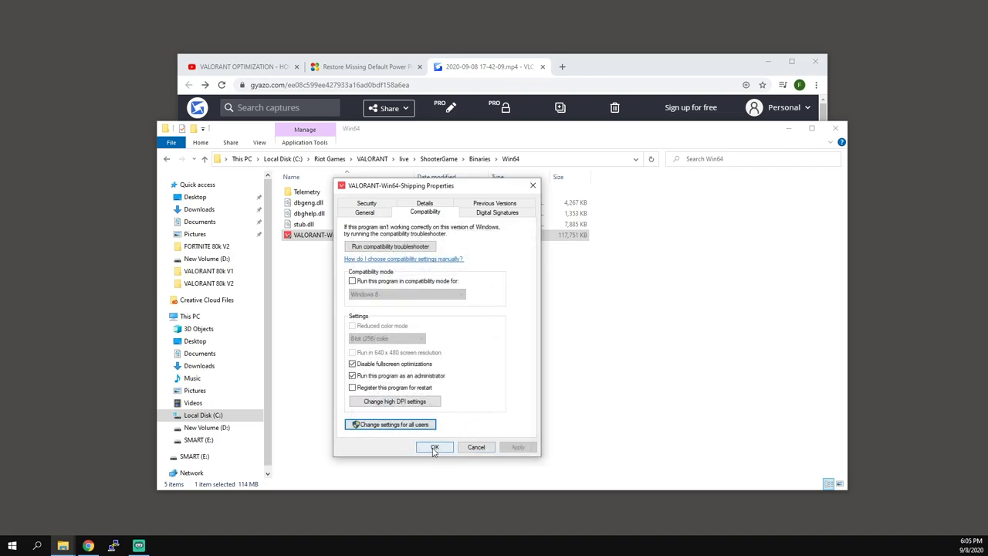
click(436, 449)
Try running the VALORANT exe as administrator, dismiss the permission error, then launch VALORANT's desktop shortcut
click(429, 421)
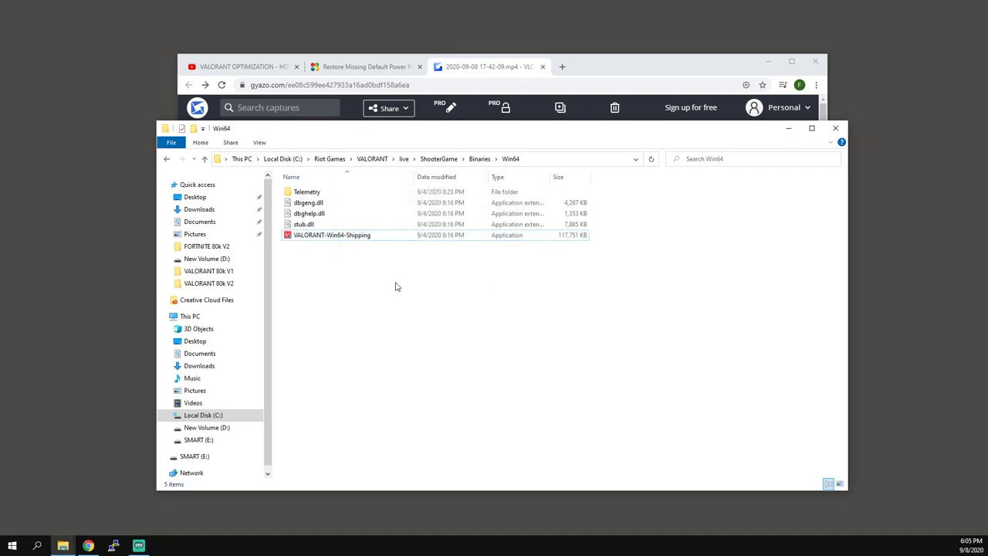
click(333, 236)
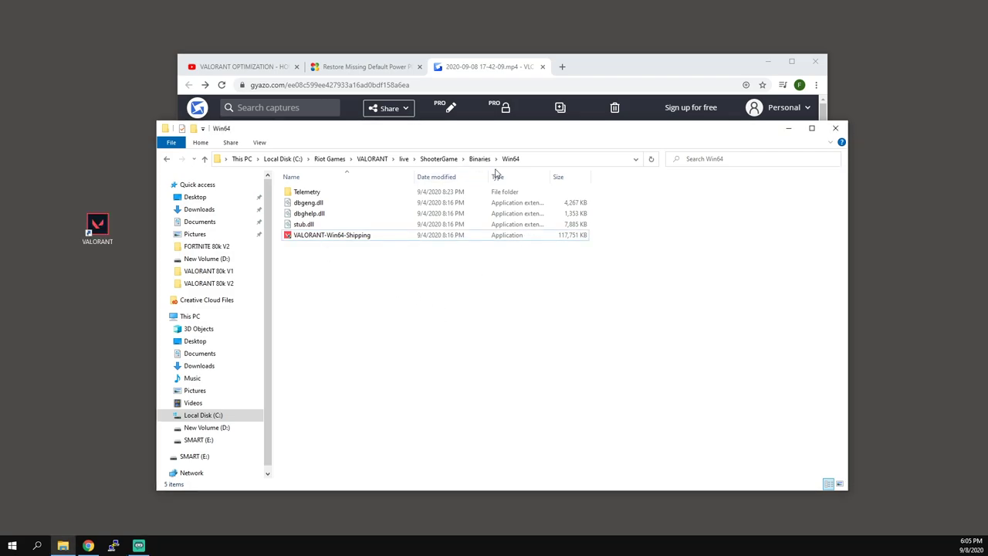
right_click(326, 238)
click(375, 256)
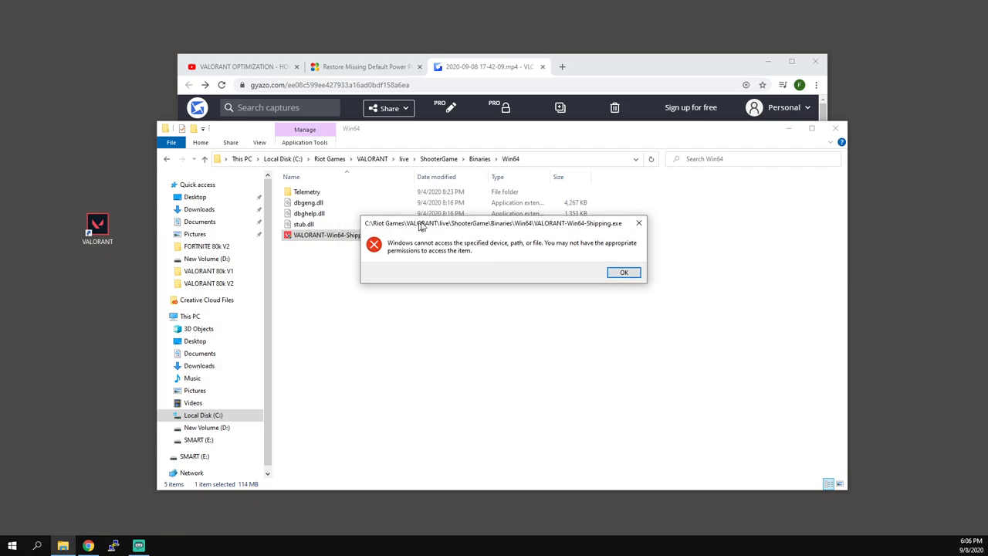
click(628, 271)
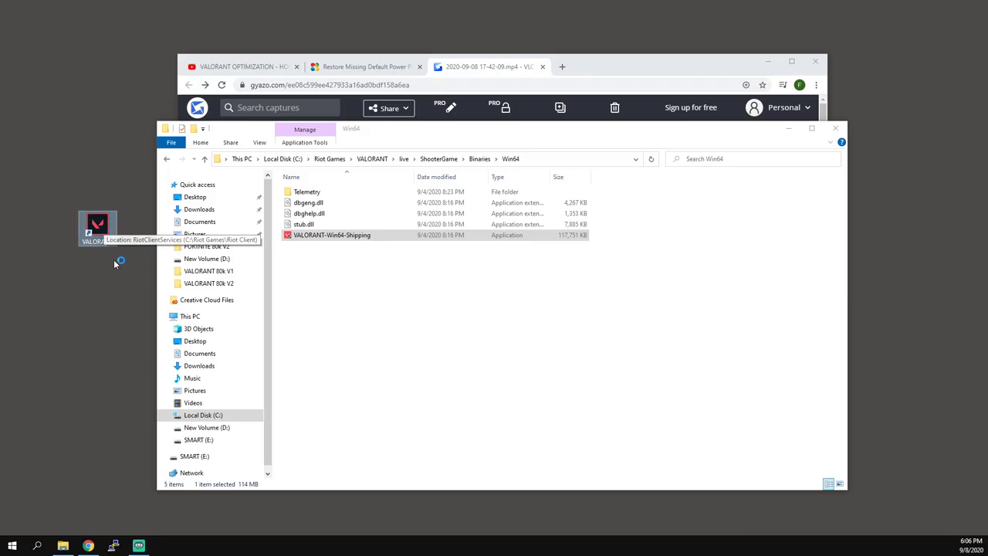
double_click(106, 230)
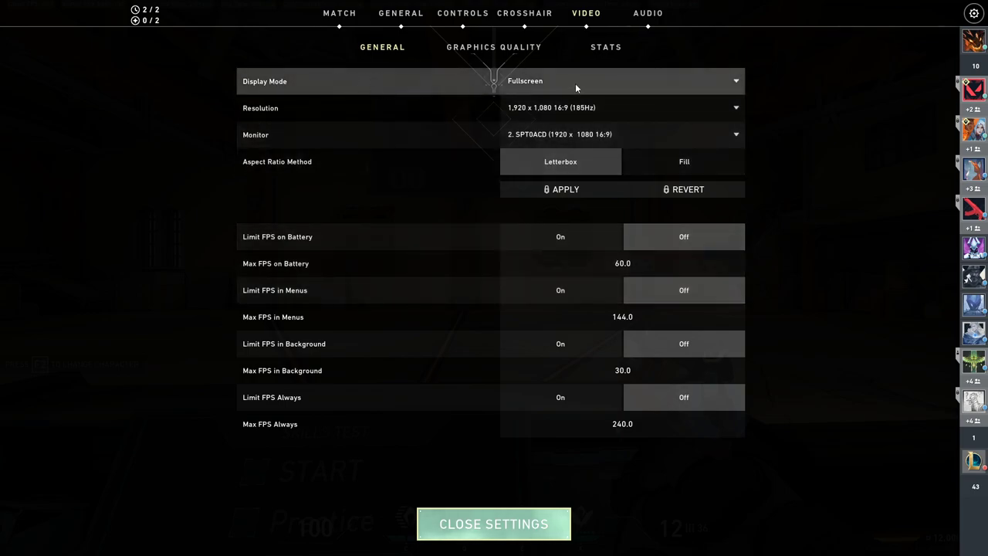
Keep Fullscreen display mode and 1,920 x 1,080 resolution, then bring up the Graphics Quality settings
click(575, 83)
click(556, 98)
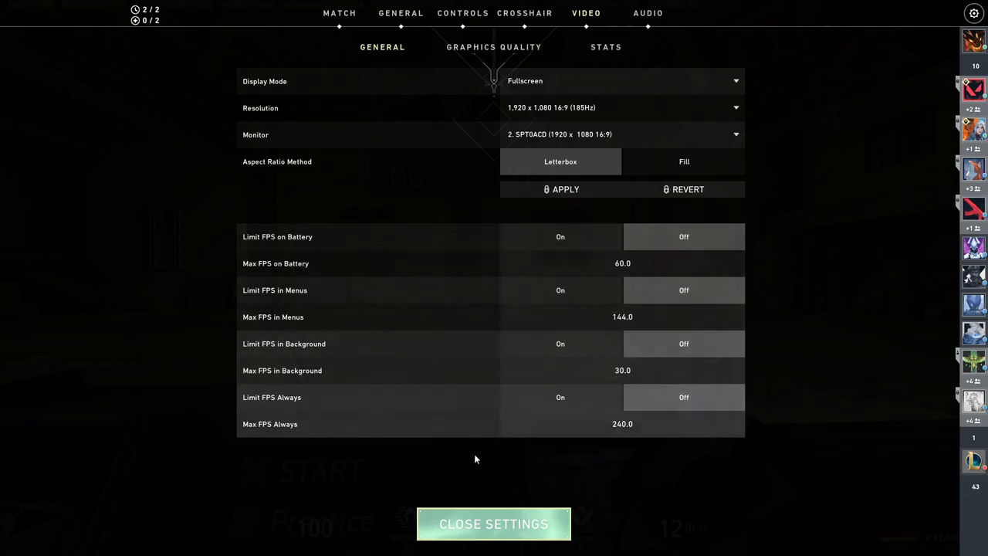
click(480, 523)
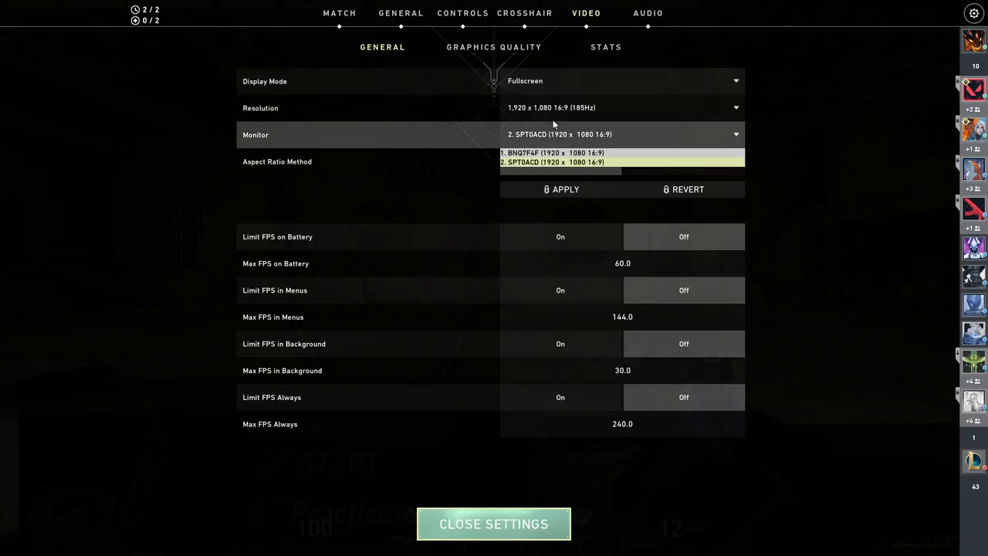
click(550, 108)
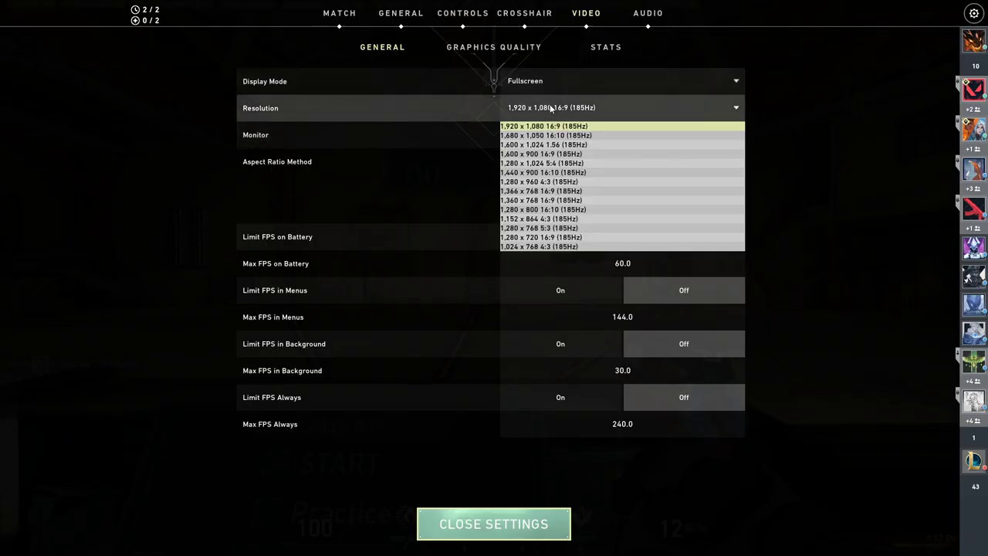
click(511, 129)
click(495, 54)
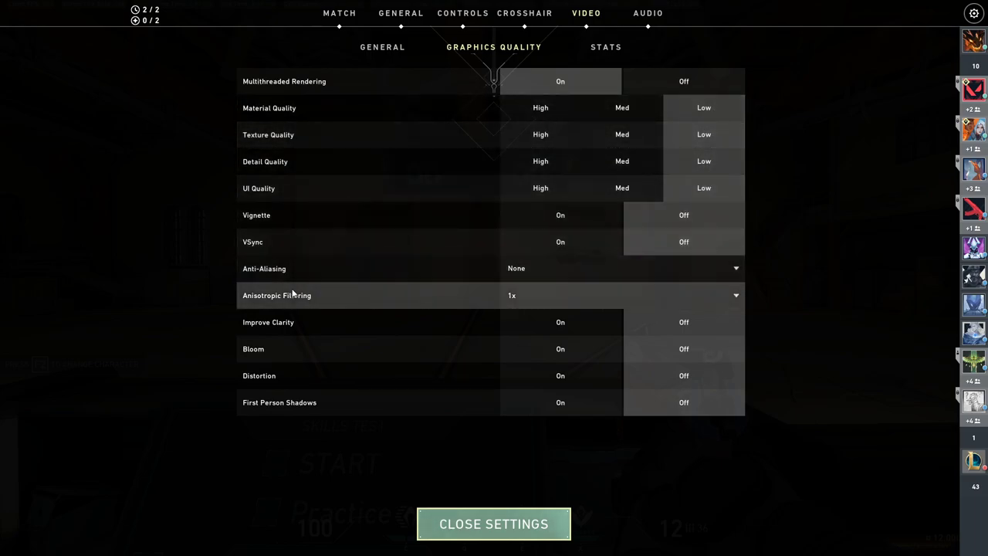
Leave Anisotropic Filtering at 1x, show the performance stats as text, and close settings
click(572, 290)
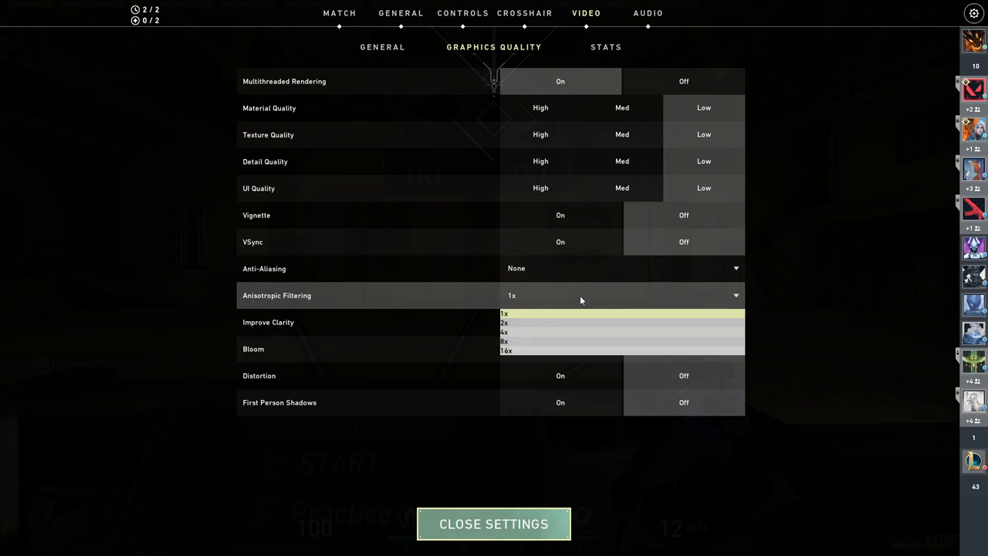
click(540, 315)
click(530, 298)
click(539, 313)
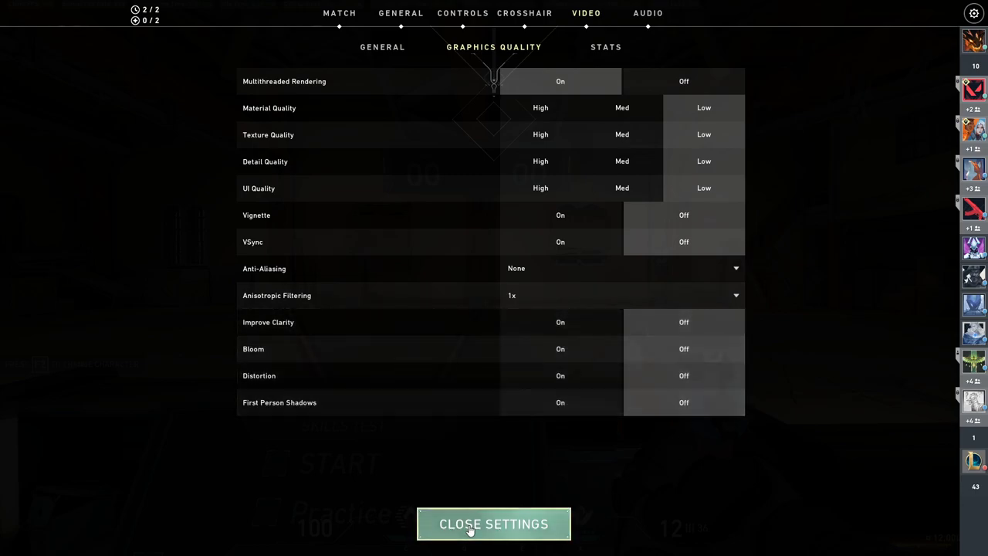
click(601, 53)
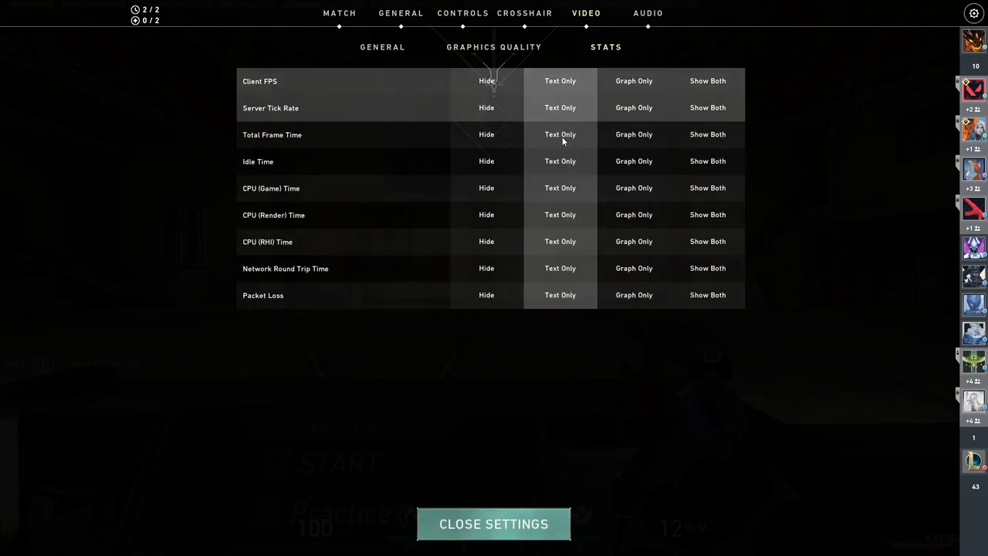
click(502, 533)
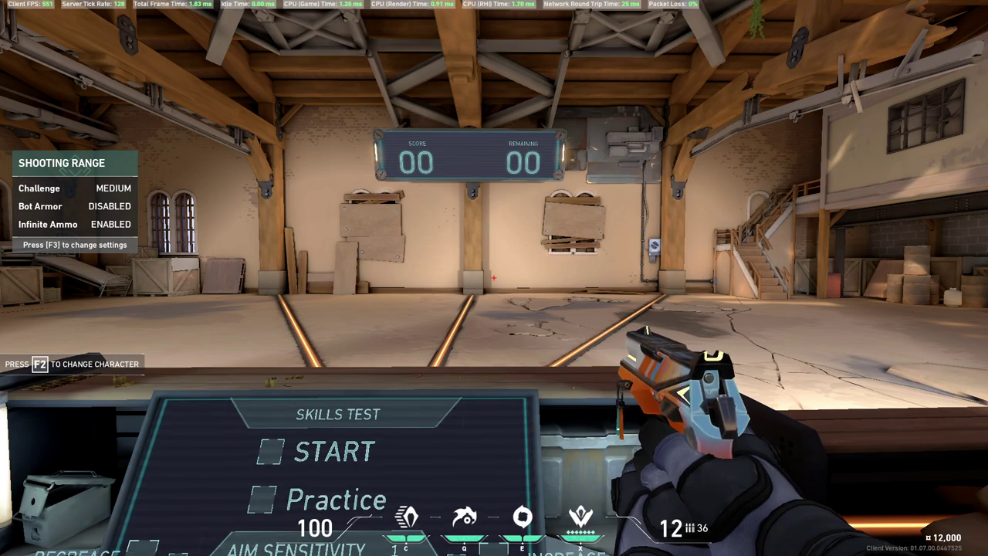
Change the General video resolution to 1,600 x 900 and apply it
key(Escape)
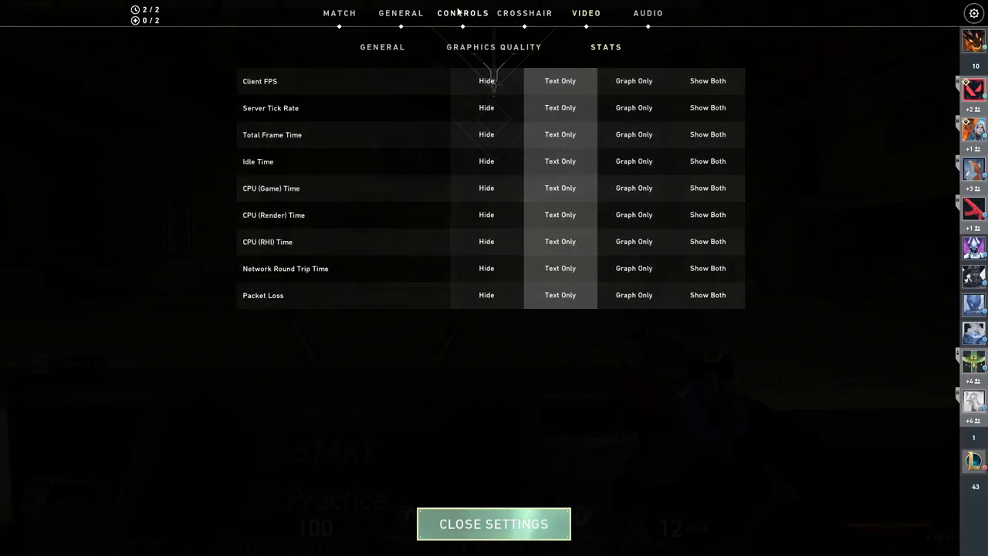
click(390, 47)
click(586, 109)
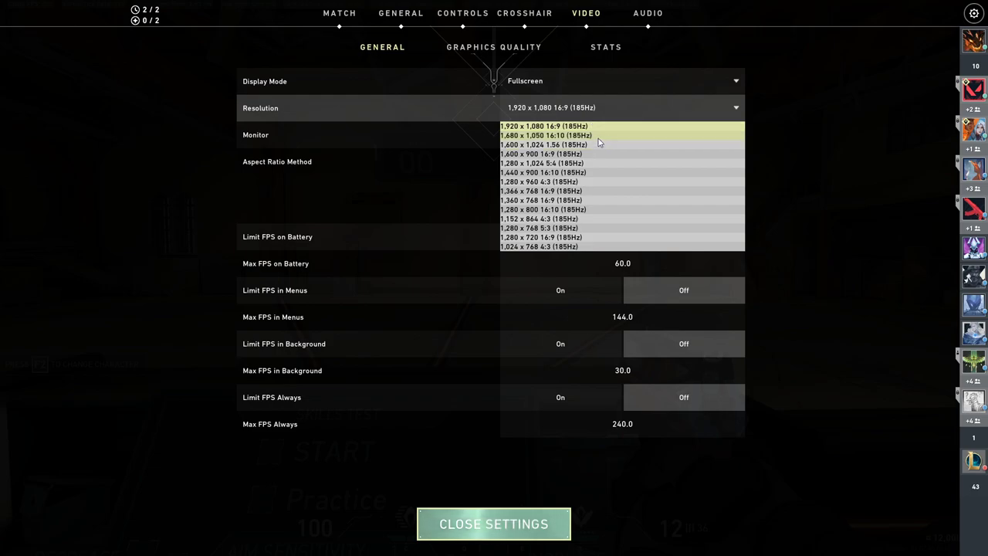
click(596, 154)
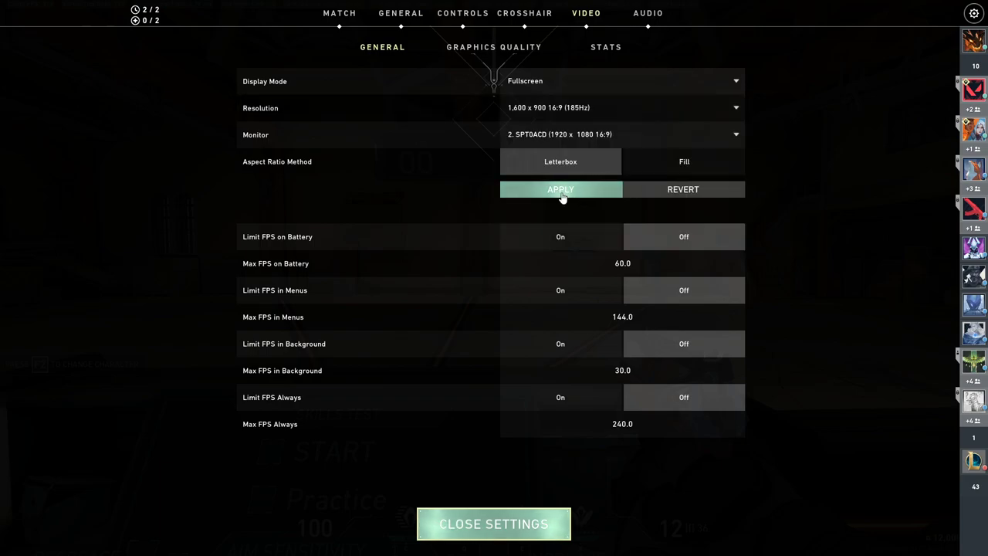
click(618, 109)
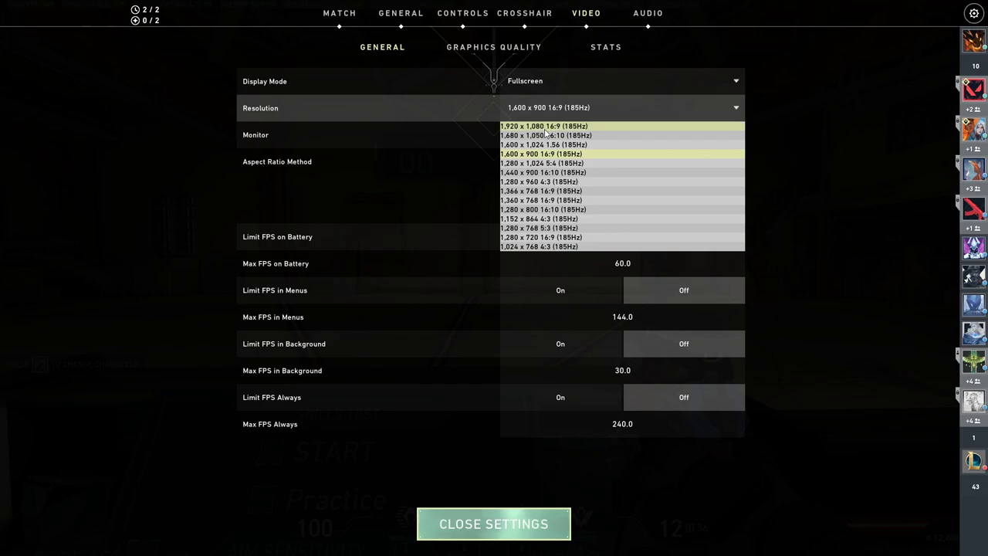
click(555, 154)
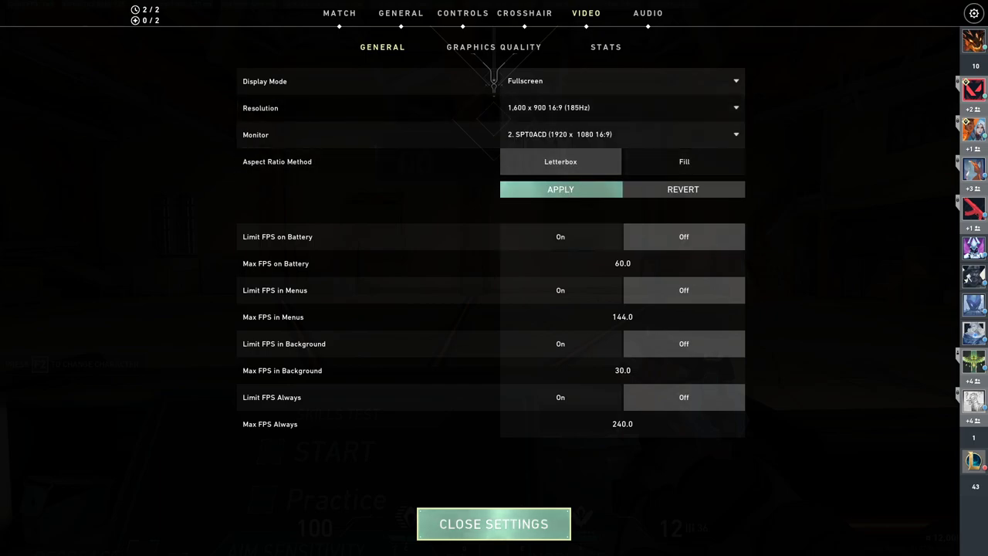
click(561, 189)
Confirm the 1,600 x 900 display change and close settings to return to the range
click(339, 278)
key(Escape)
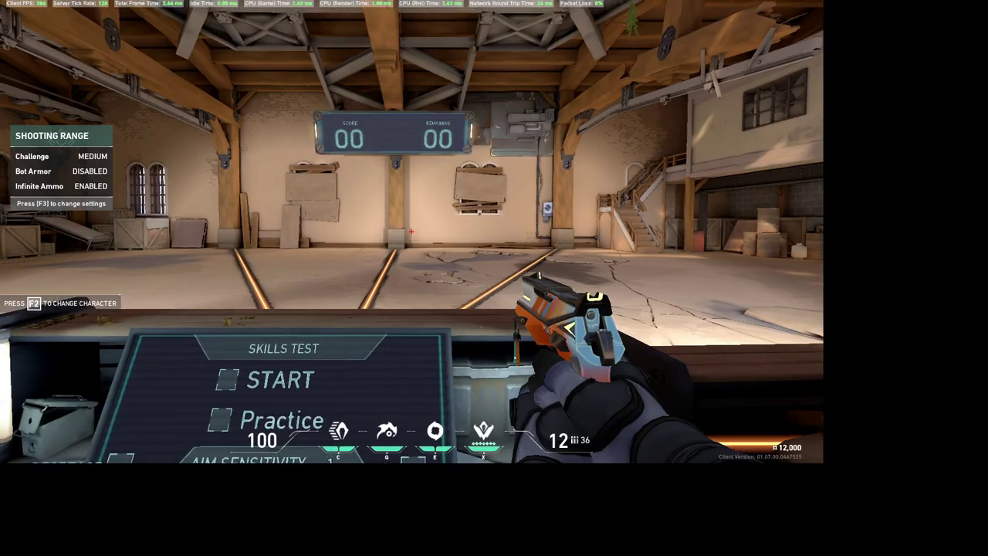